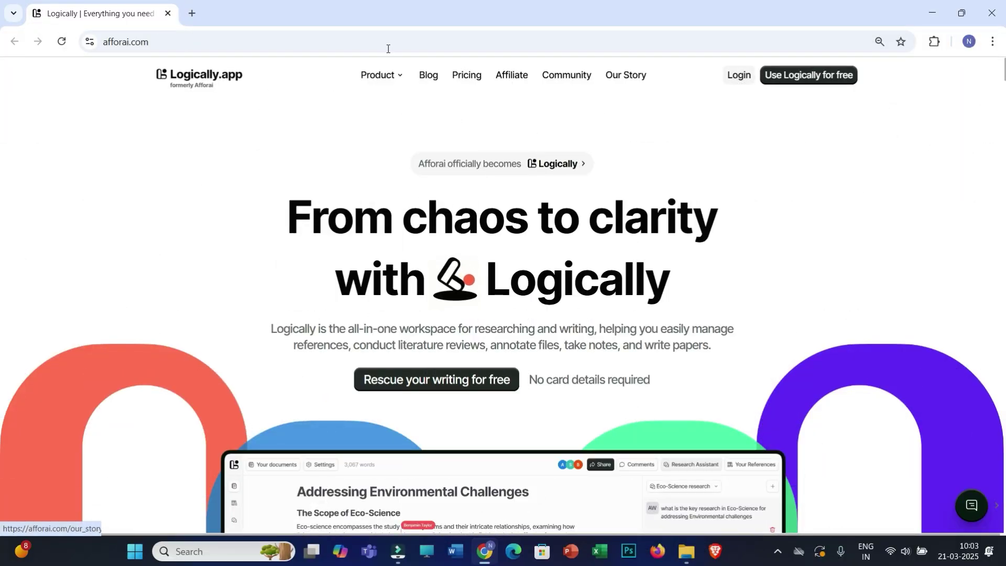
# - Log in to Logically and scroll through the Welcome to Logically guide document
pyautogui.click(179, 44)
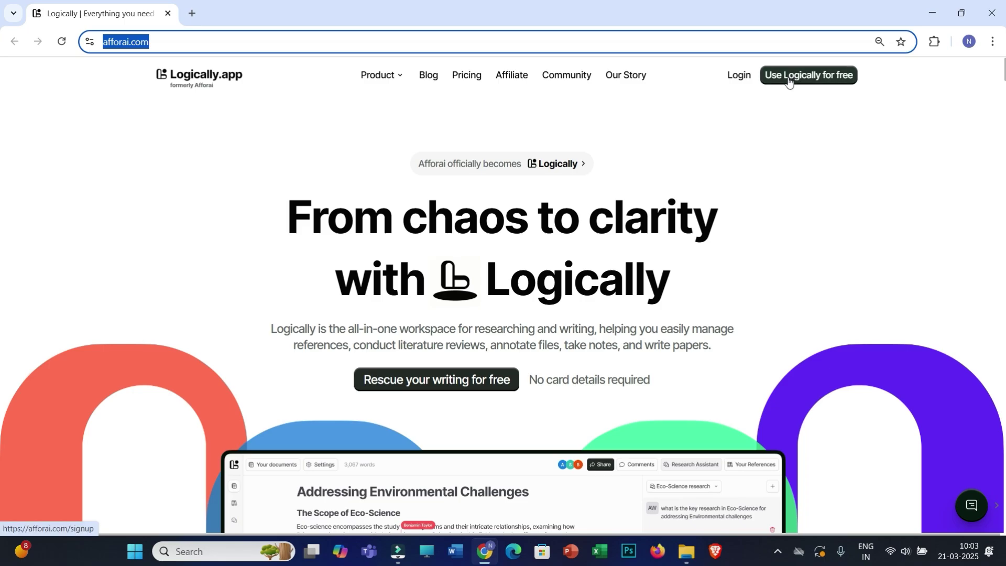
pyautogui.click(739, 83)
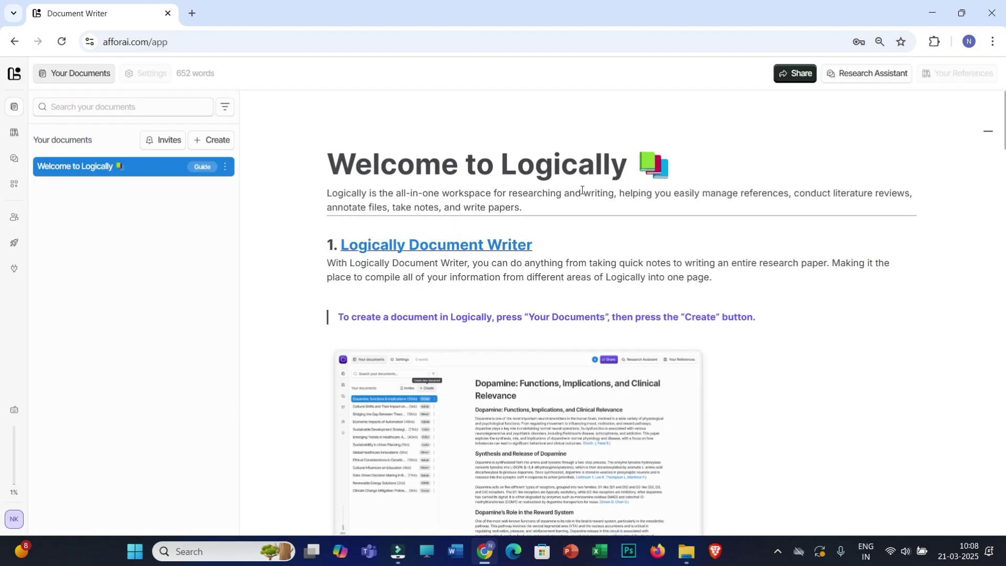
pyautogui.scroll(-20, 545, 262)
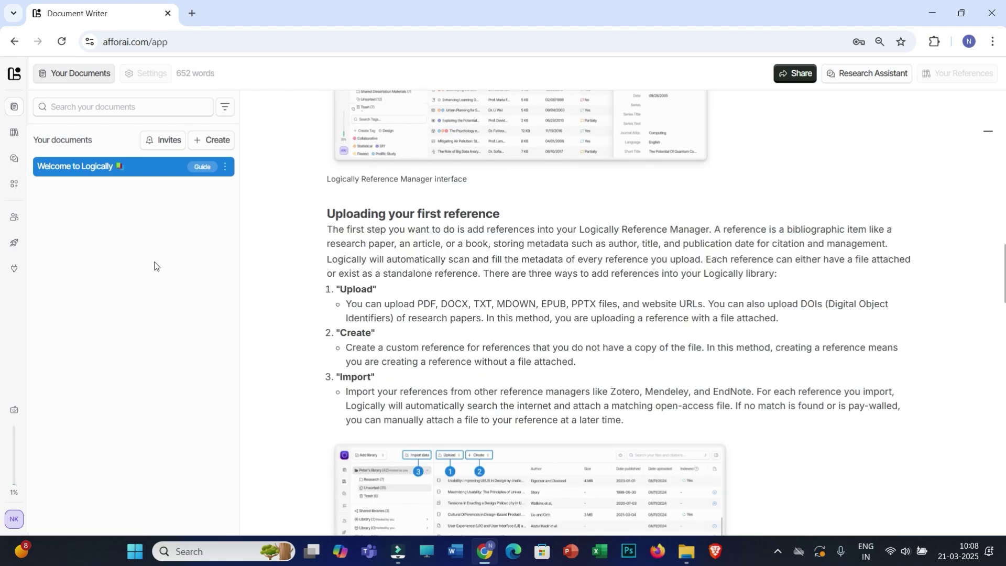
pyautogui.scroll(10, 429, 314)
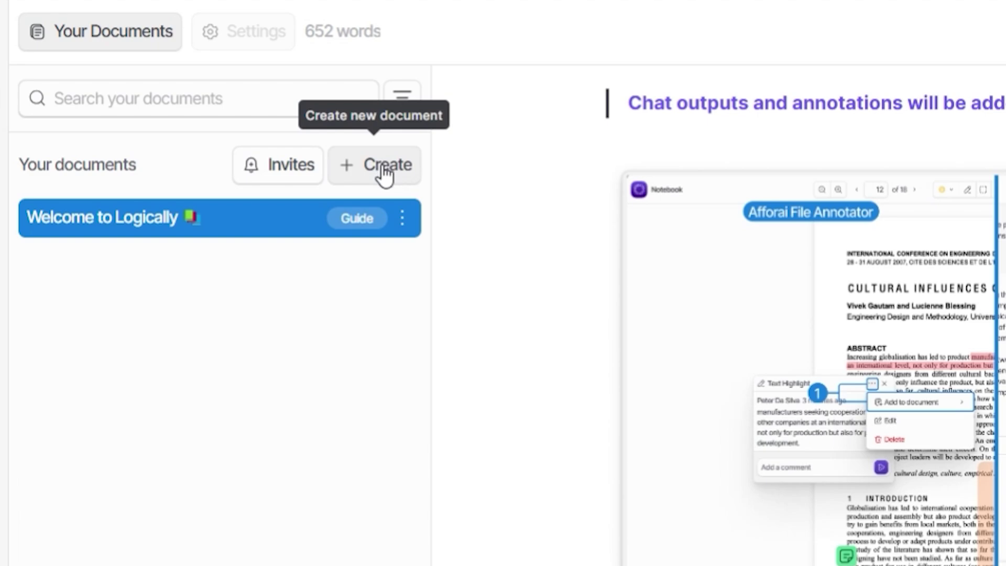
# - Create a new blank document named 'Research Proposal'
pyautogui.click(214, 141)
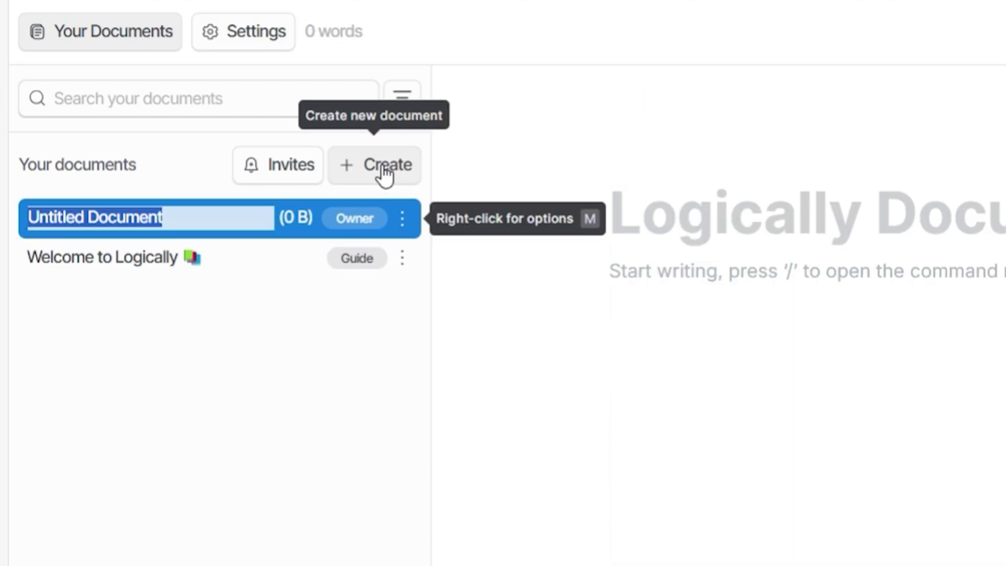
pyautogui.write('Research ')
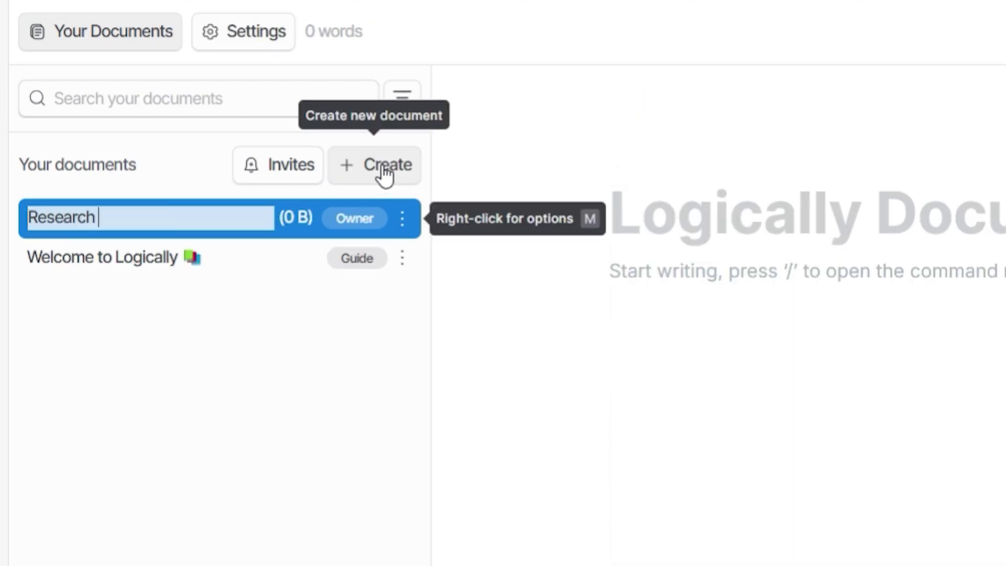
pyautogui.write('Proposal')
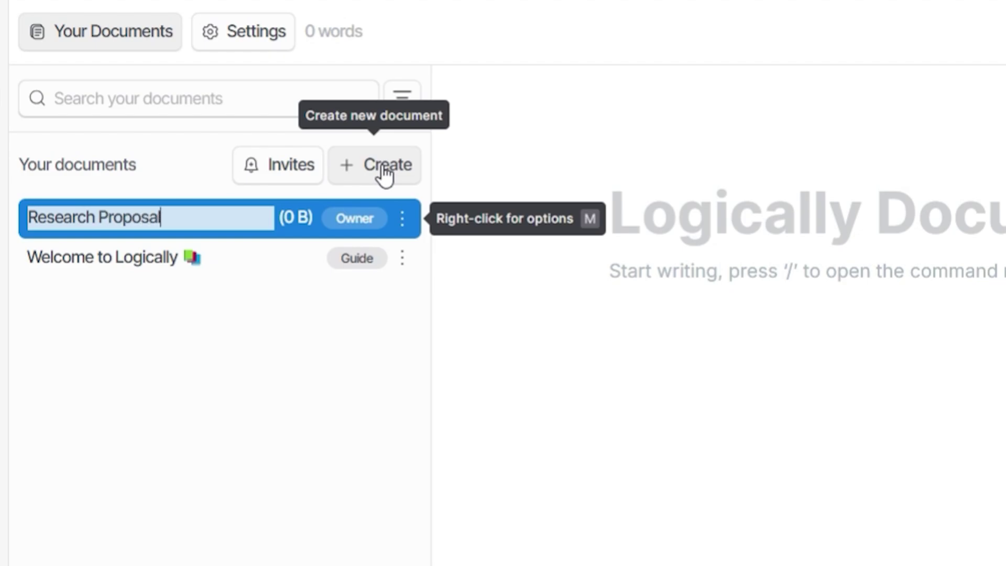
pyautogui.press('Return')
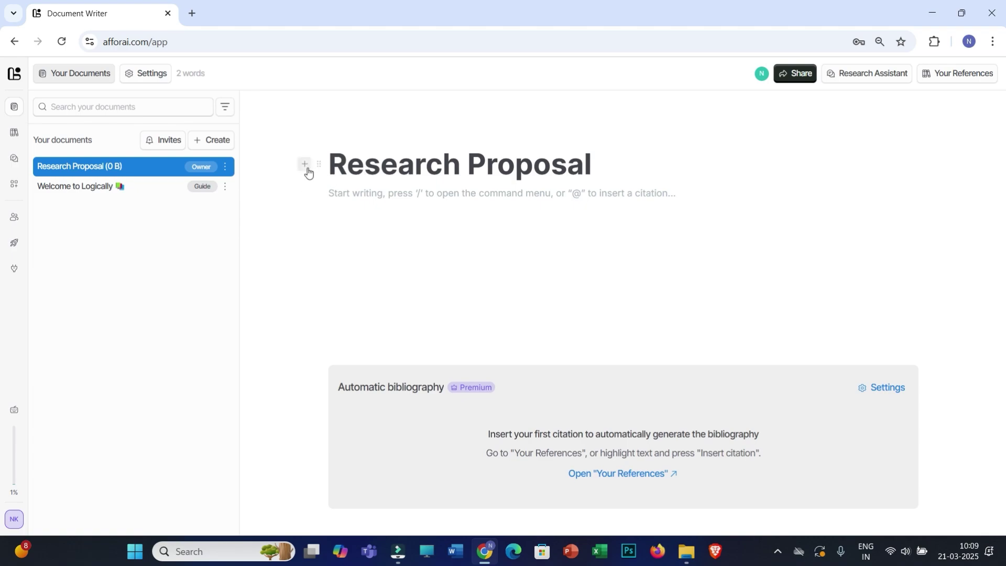
# - Add an 'Introduction' Heading 1 below the title and start a new paragraph
pyautogui.click(305, 164)
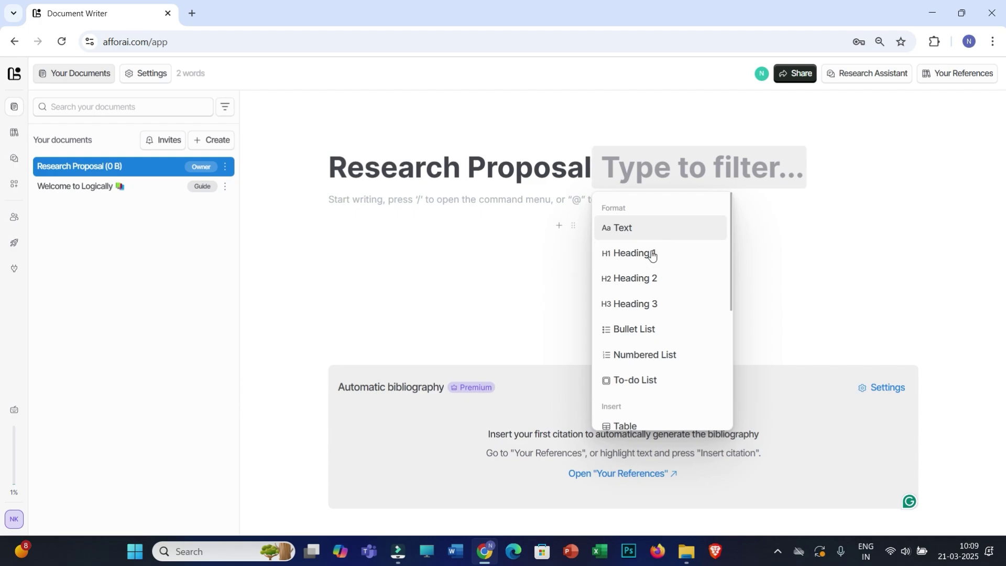
pyautogui.click(344, 203)
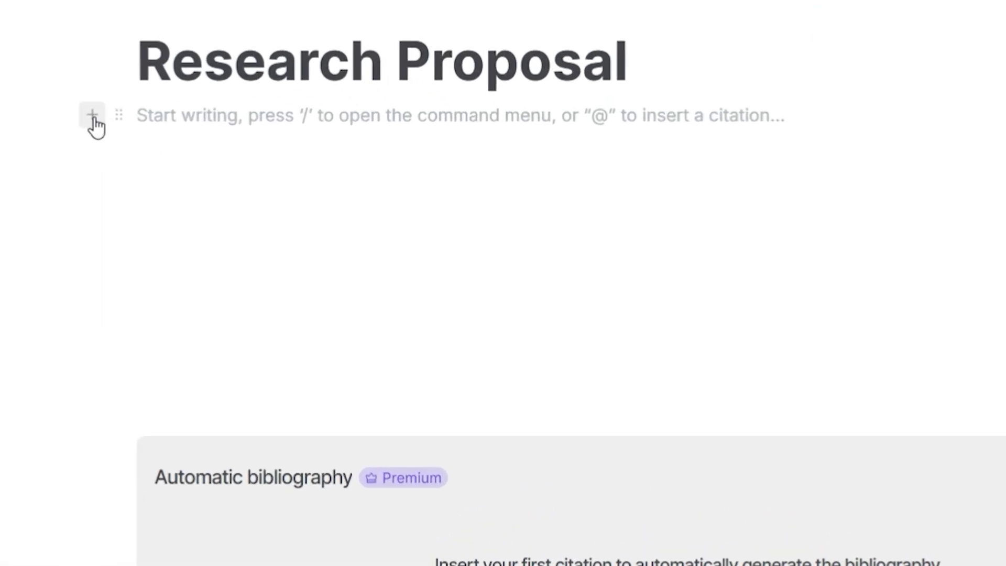
pyautogui.click(304, 194)
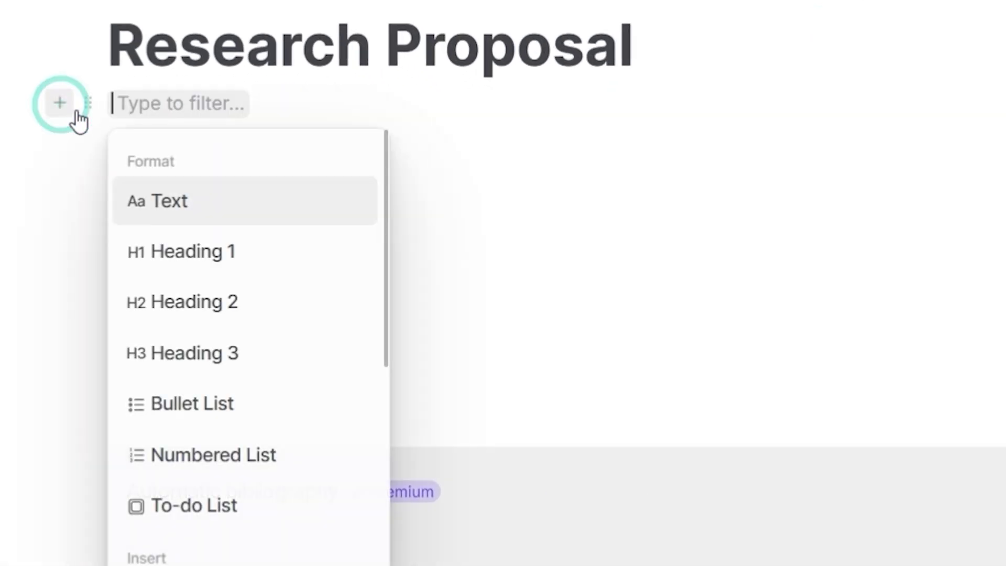
pyautogui.click(192, 252)
pyautogui.write('Intro')
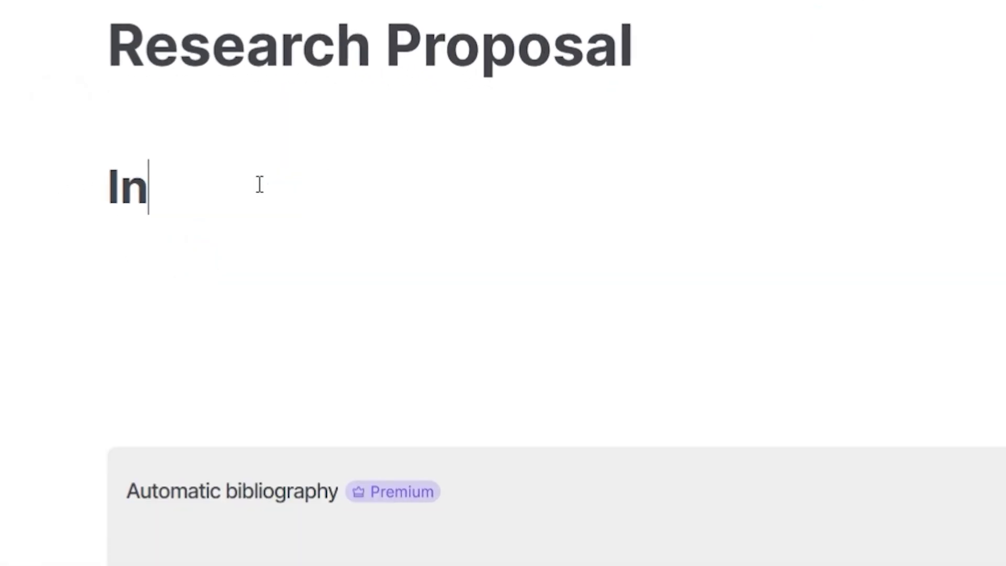
pyautogui.write('duction')
pyautogui.press('Return')
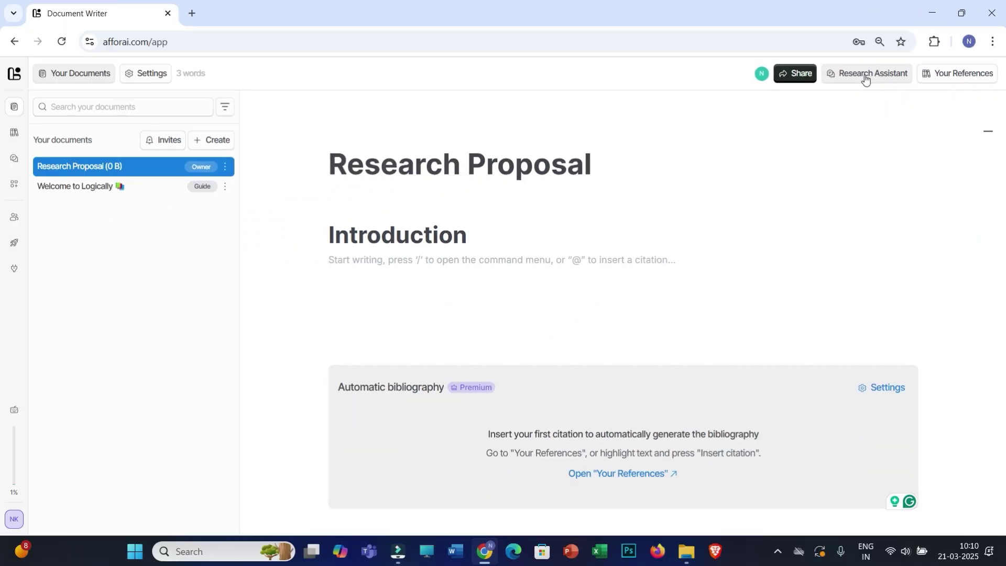
# - Paste the request for a magnesium alloy automotive introduction into the Research Assistant
pyautogui.click(716, 144)
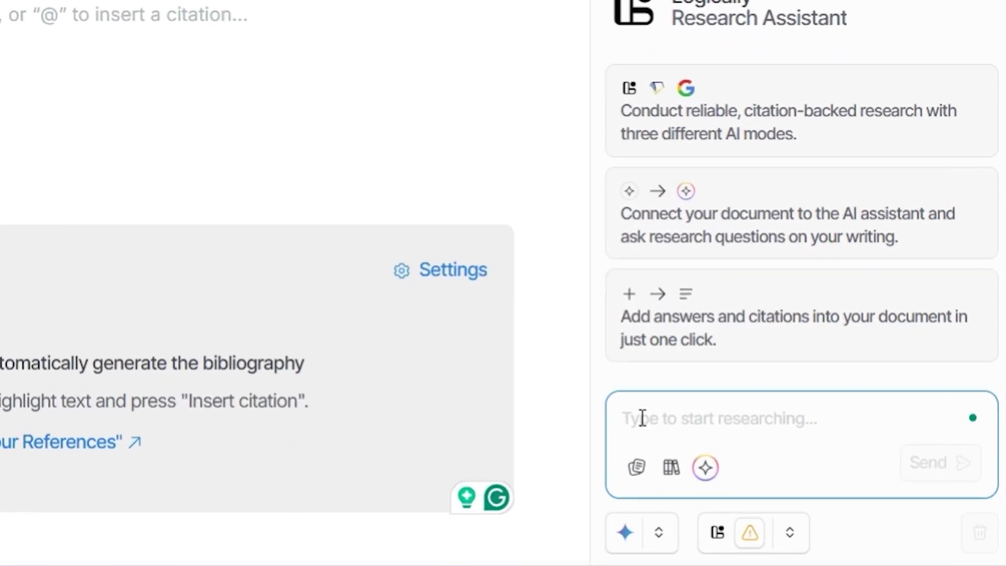
pyautogui.write('Write an introduction section for my research proposal based on magnesium alloy for automotive applications')
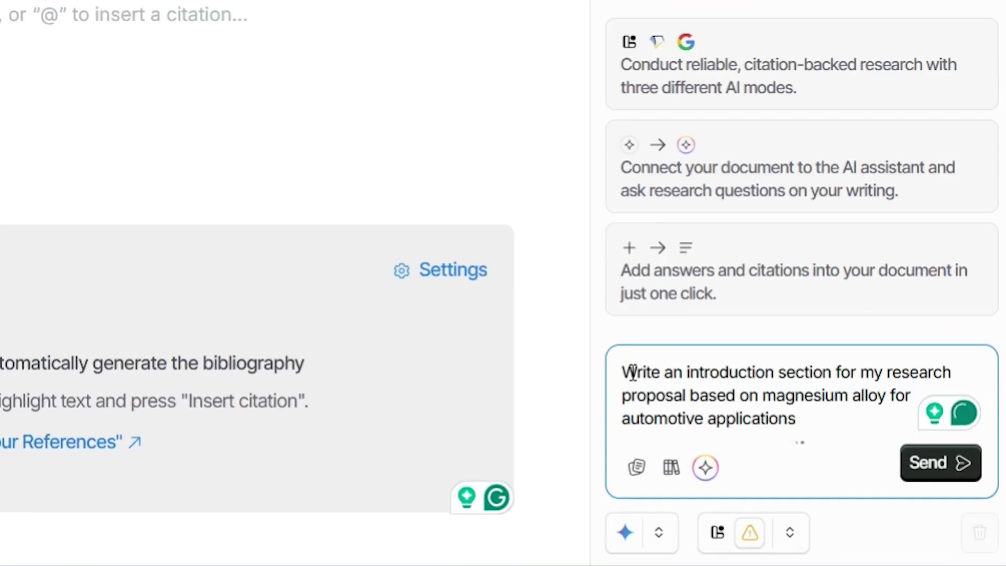
pyautogui.moveTo(670, 365); pyautogui.dragTo(832, 438)
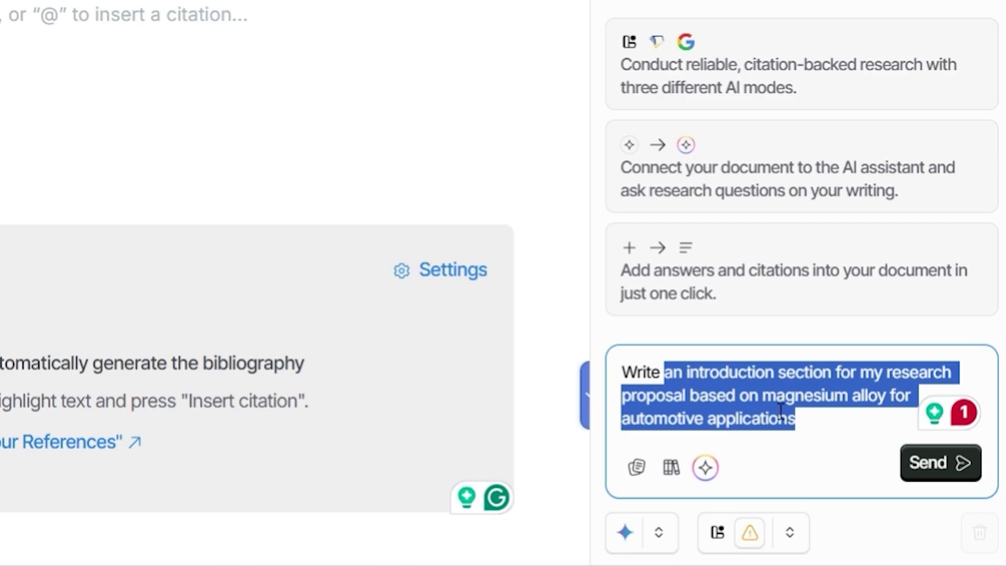
pyautogui.moveTo(803, 422)
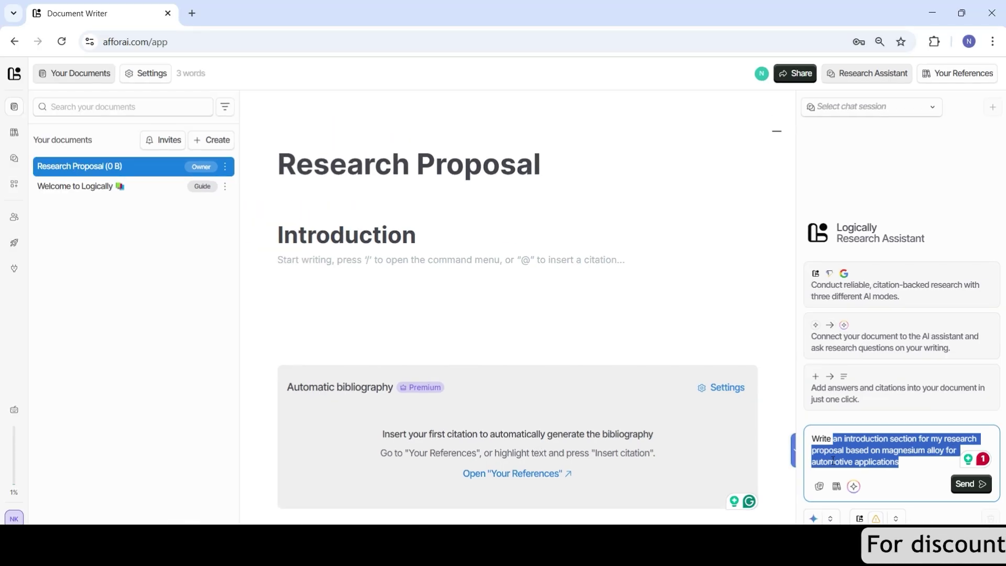
# - Send the introduction prompt and read through the assistant's full drafted answer
pyautogui.press('Return')
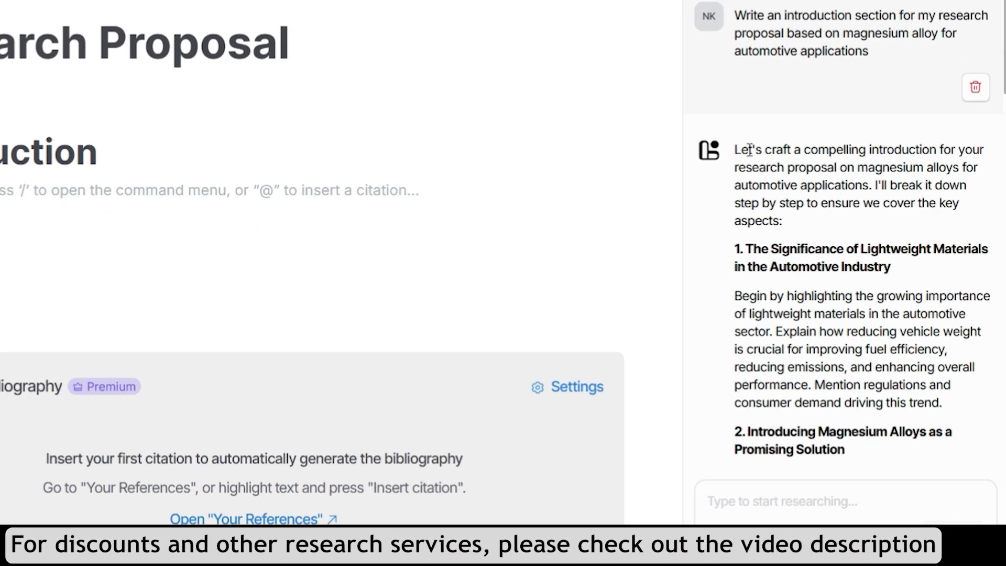
pyautogui.scroll(-10, 914, 332)
pyautogui.scroll(-10, 862, 296)
pyautogui.scroll(-3, 870, 315)
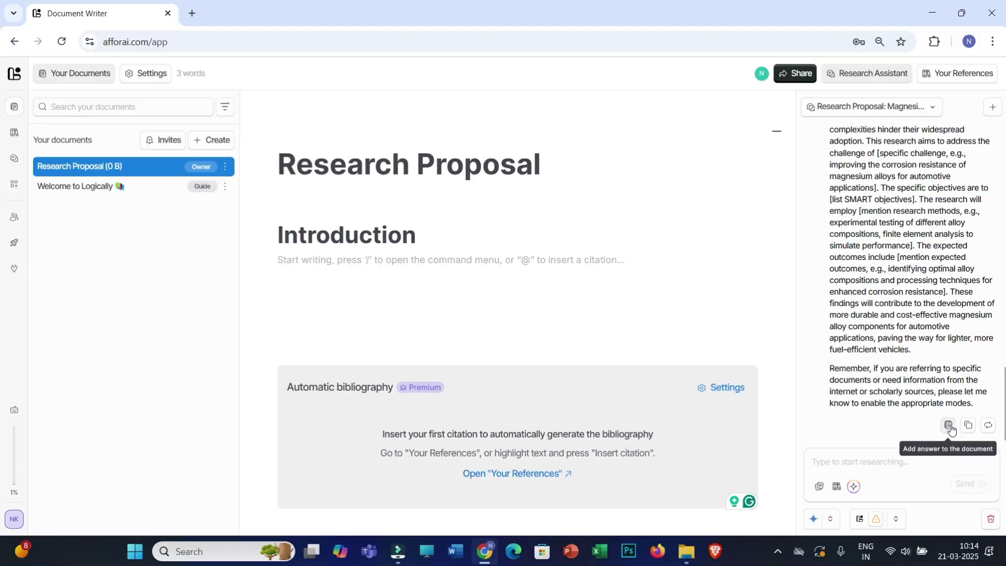
# - Insert the assistant's answer under Introduction and convert it to plain text
pyautogui.click(881, 387)
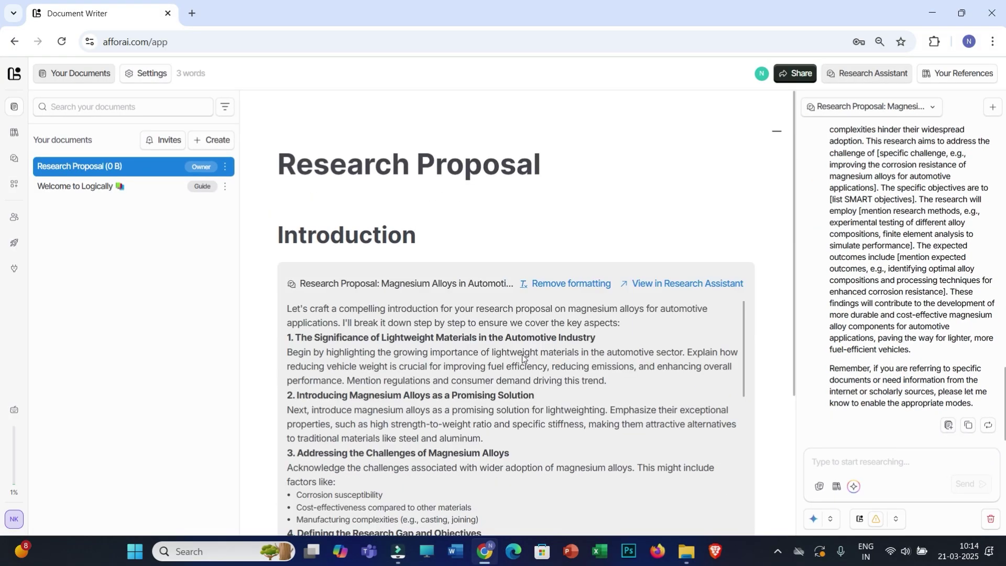
pyautogui.scroll(-5, 458, 361)
pyautogui.scroll(5, 469, 375)
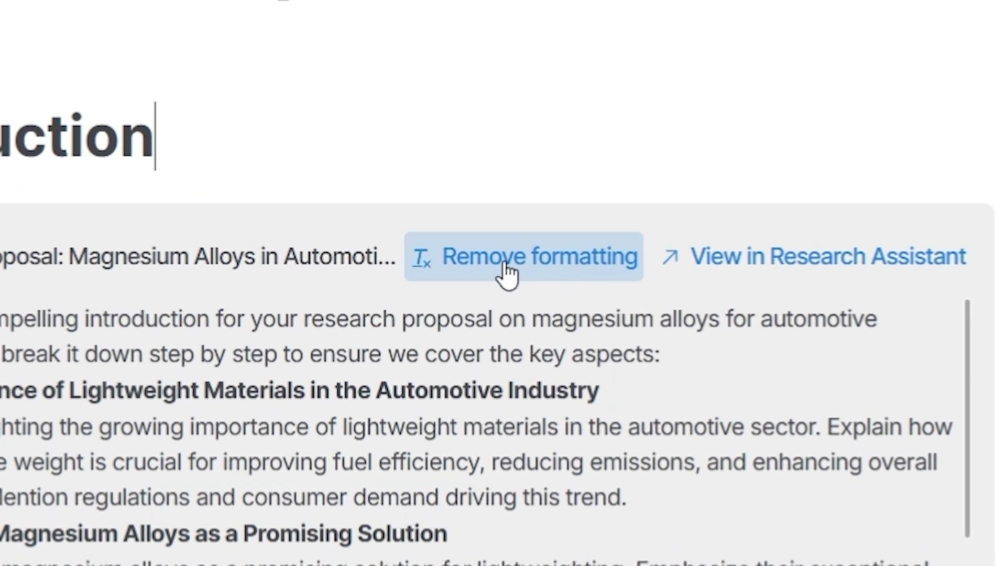
pyautogui.click(557, 291)
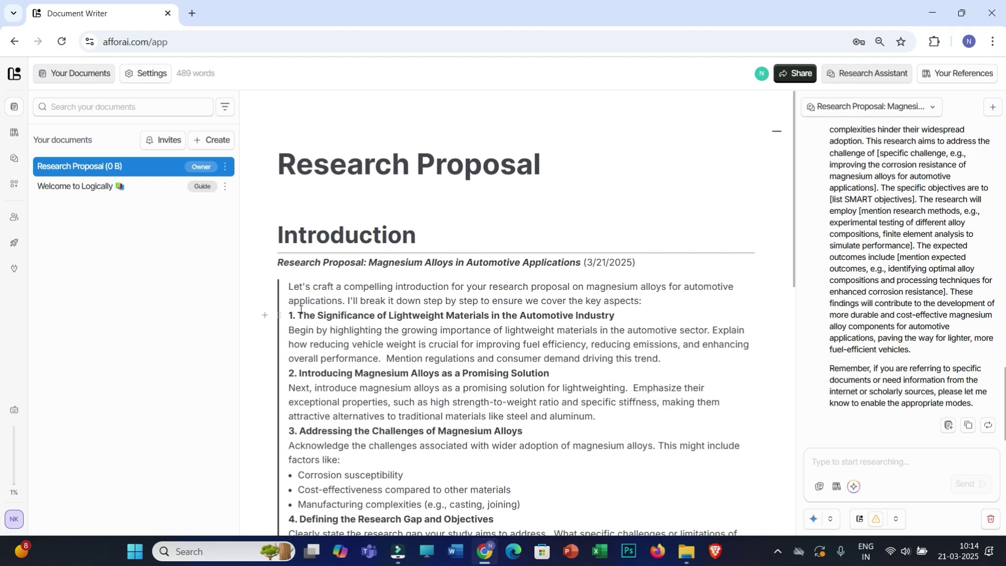
pyautogui.moveTo(291, 281); pyautogui.dragTo(488, 362)
pyautogui.scroll(-5, 487, 362)
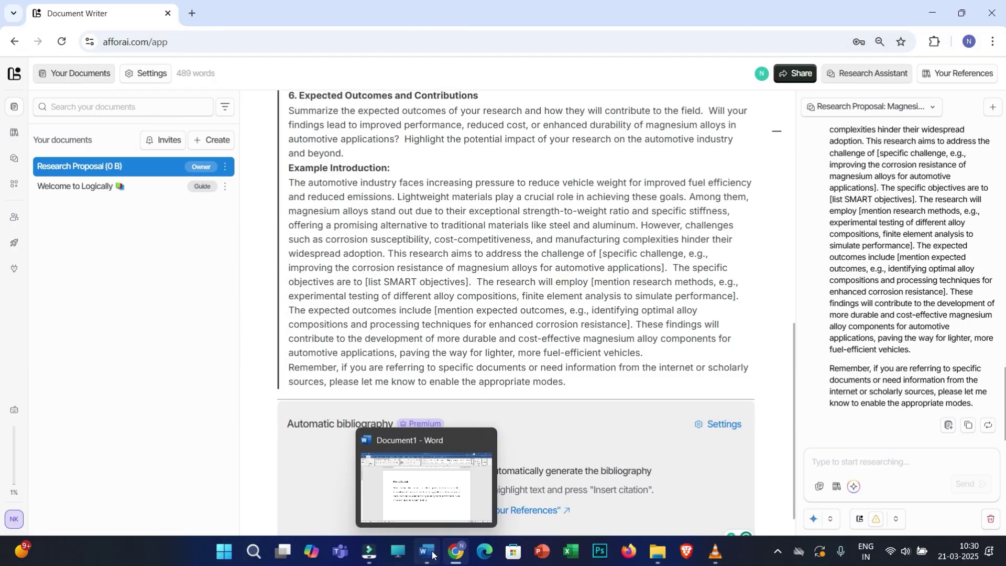
# - Copy the magnesium alloy paragraph from the Word draft and return to Logically
pyautogui.click(433, 554)
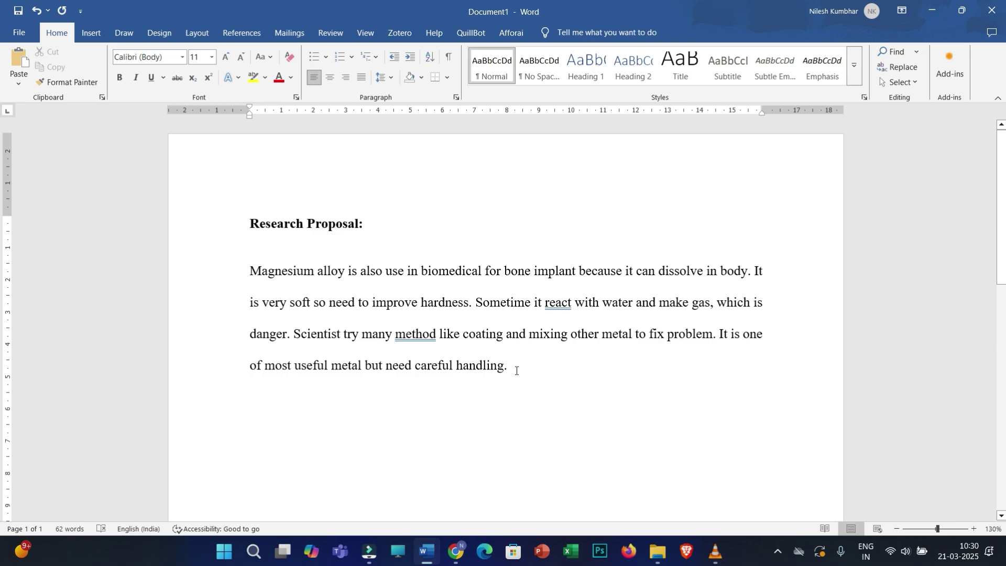
pyautogui.moveTo(521, 367); pyautogui.dragTo(254, 280)
pyautogui.hotkey('ctrl', 'c')
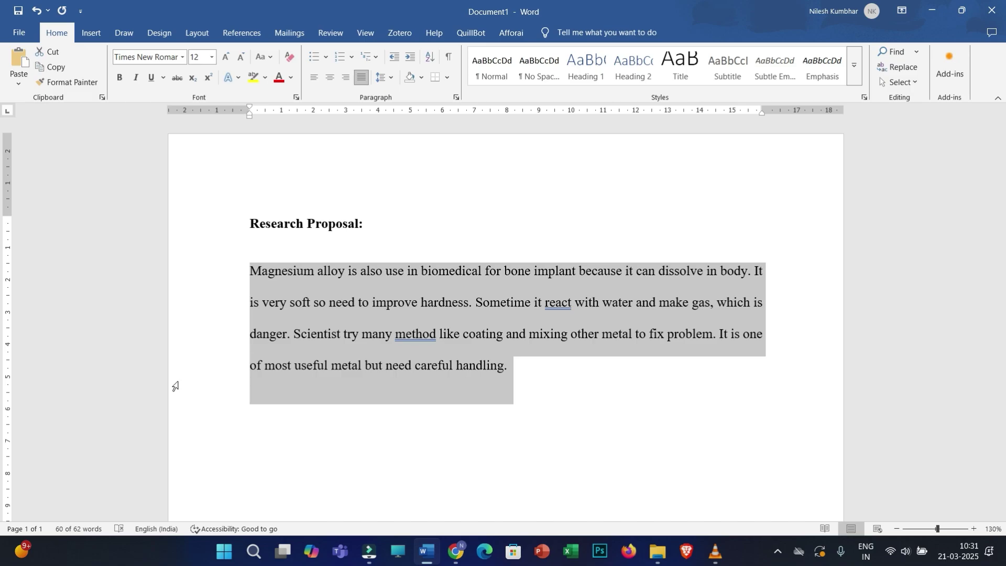
pyautogui.click(456, 551)
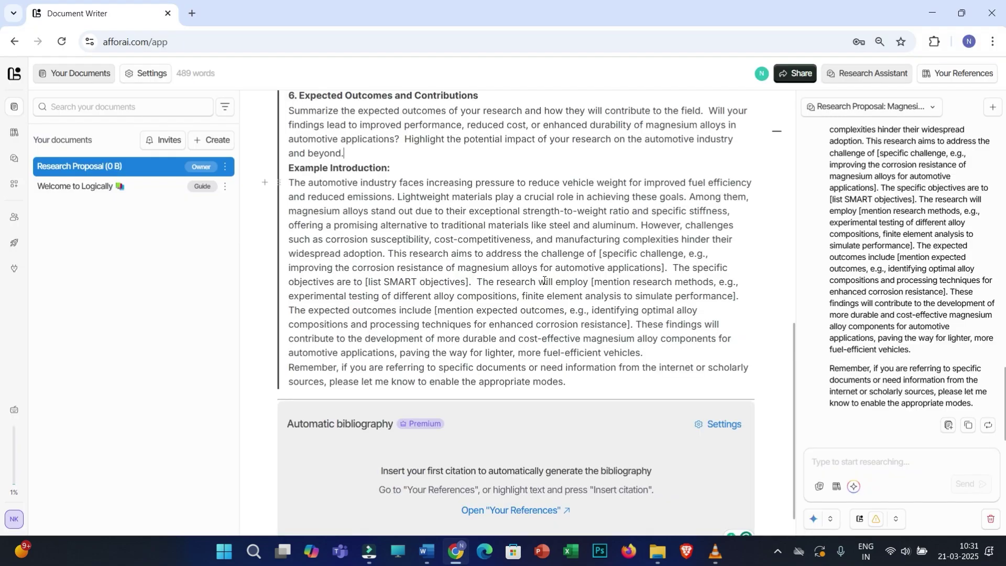
# - Send the assistant 'Only rewrite this text:' with the pasted magnesium paragraph and review the rewrite
pyautogui.moveTo(352, 157); pyautogui.dragTo(294, 126)
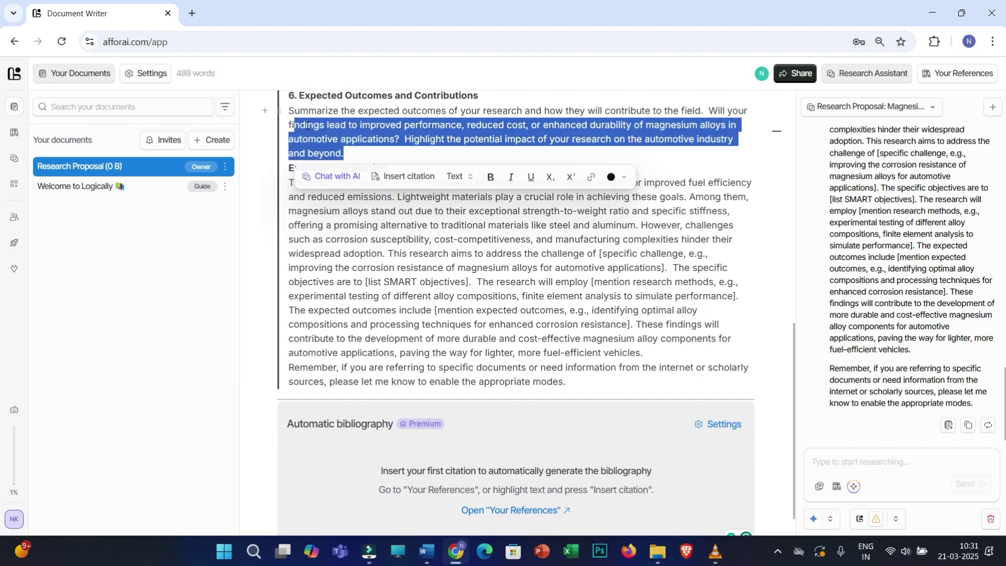
pyautogui.click(828, 464)
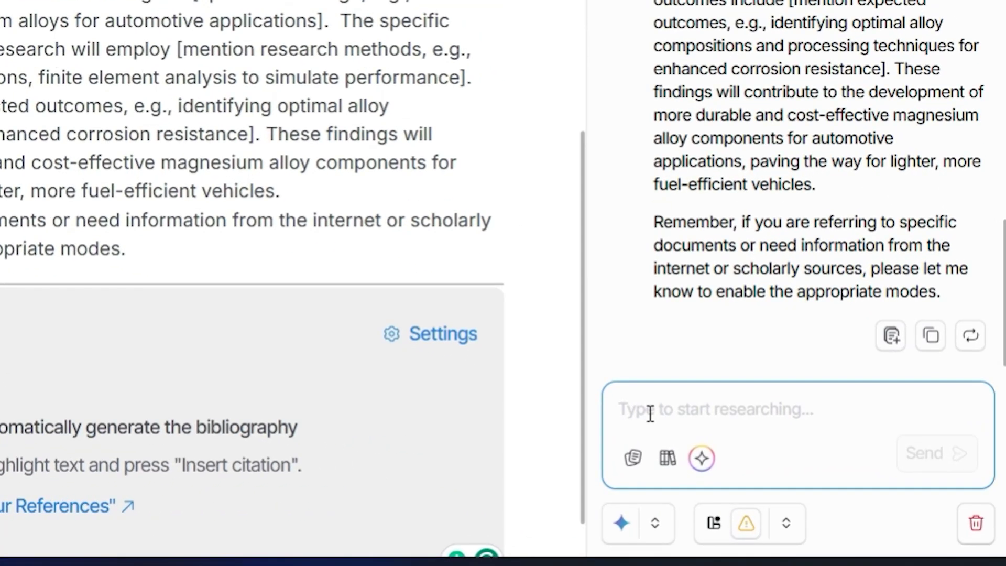
pyautogui.write('Only rewrite th')
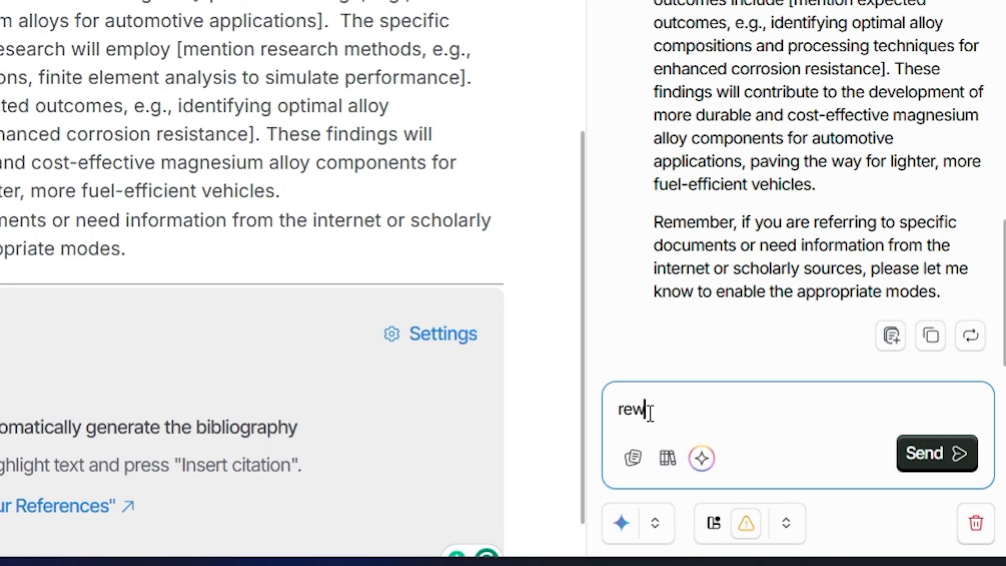
pyautogui.write('is text')
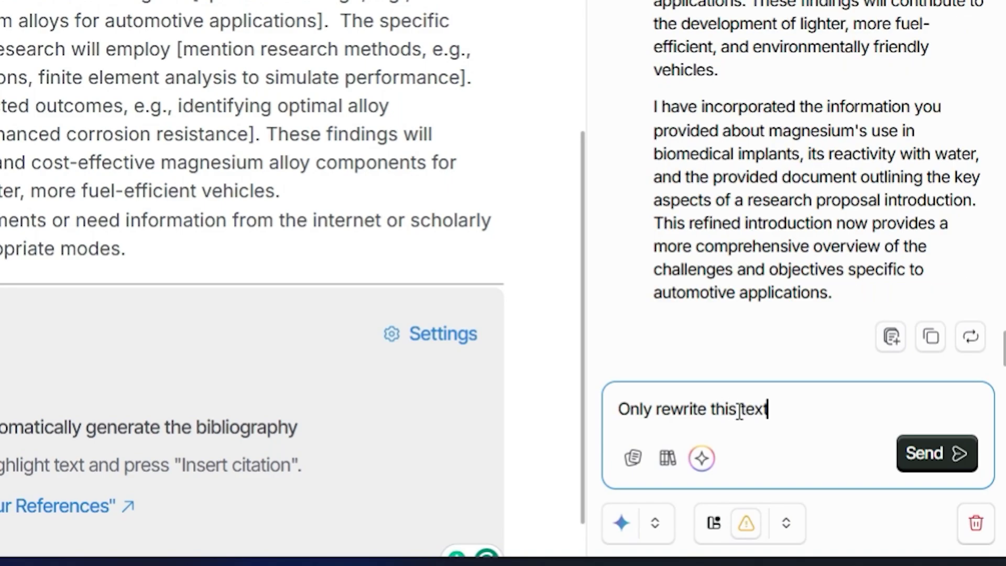
pyautogui.write(':')
pyautogui.hotkey('ctrl', 'v')
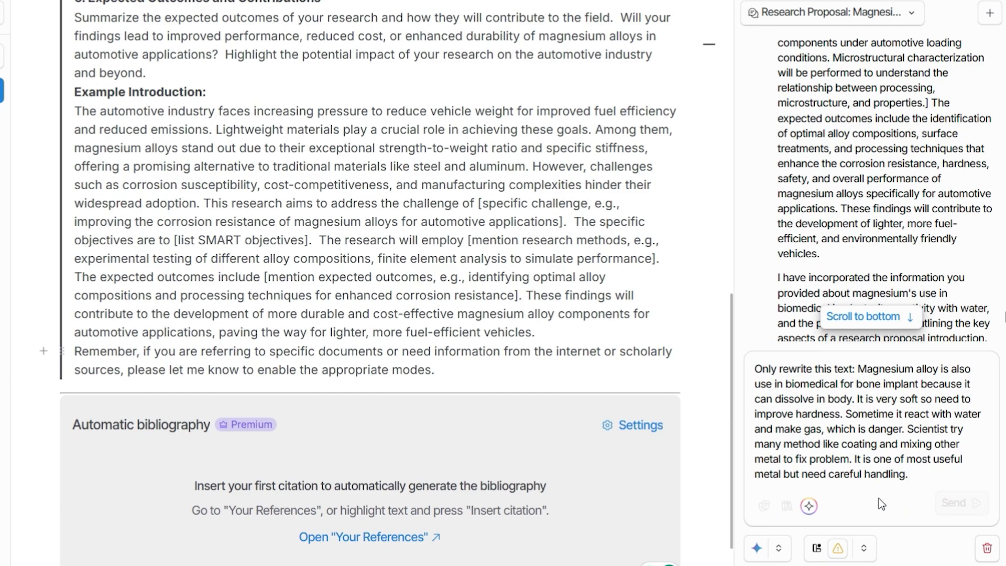
pyautogui.click(954, 493)
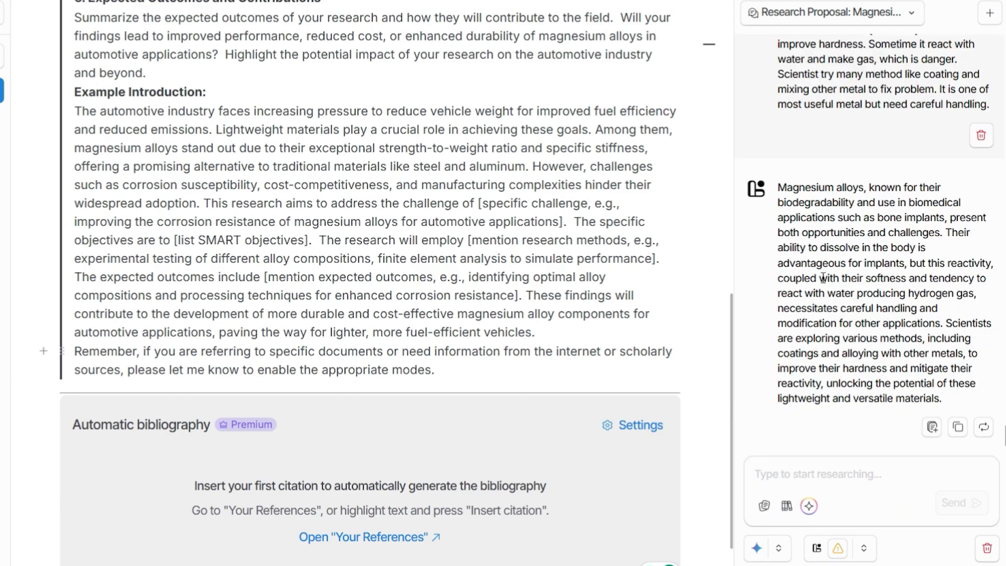
pyautogui.moveTo(780, 190); pyautogui.dragTo(948, 394)
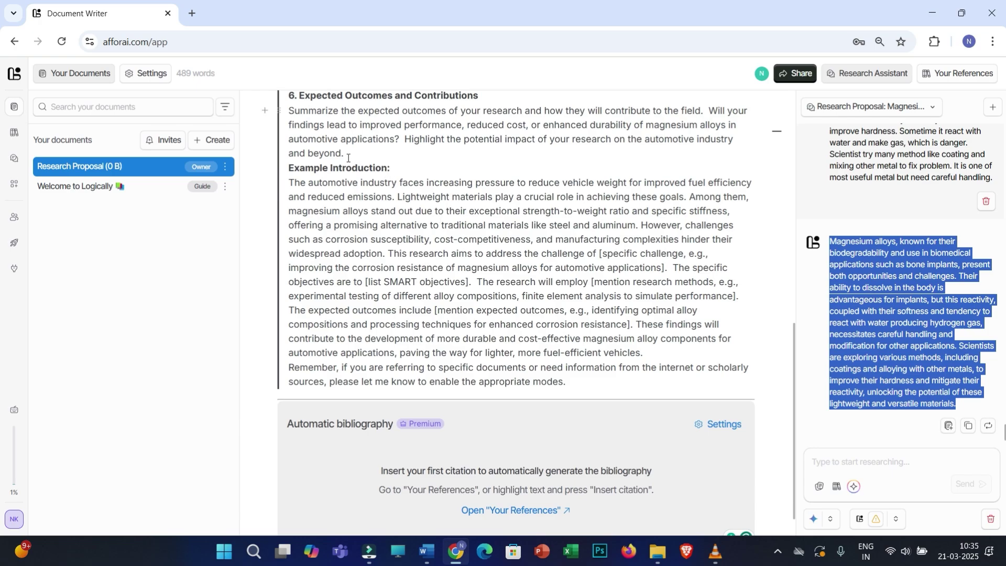
pyautogui.click(348, 158)
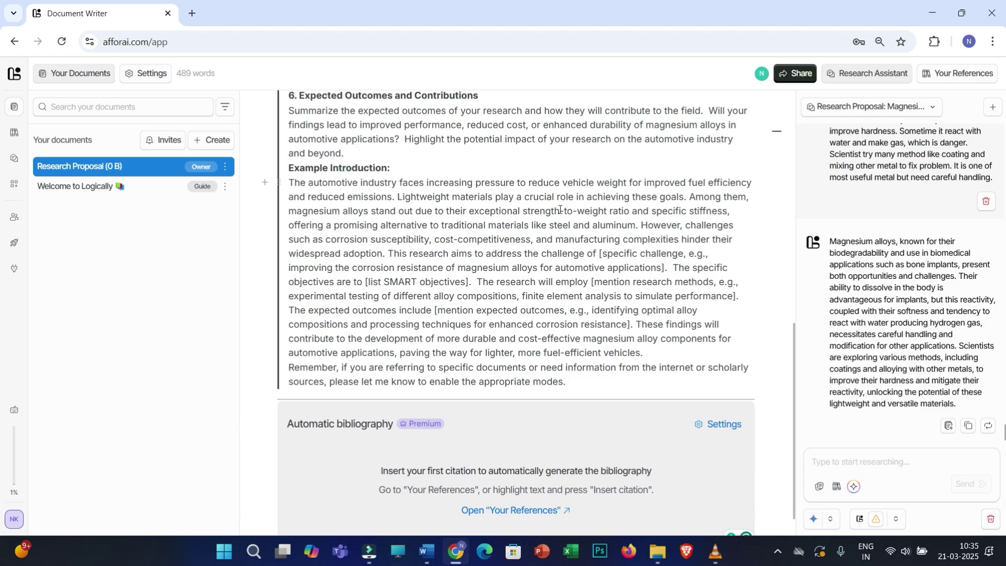
# - Insert the rewritten paragraph into the document as a plain quote below section 6
pyautogui.click(948, 426)
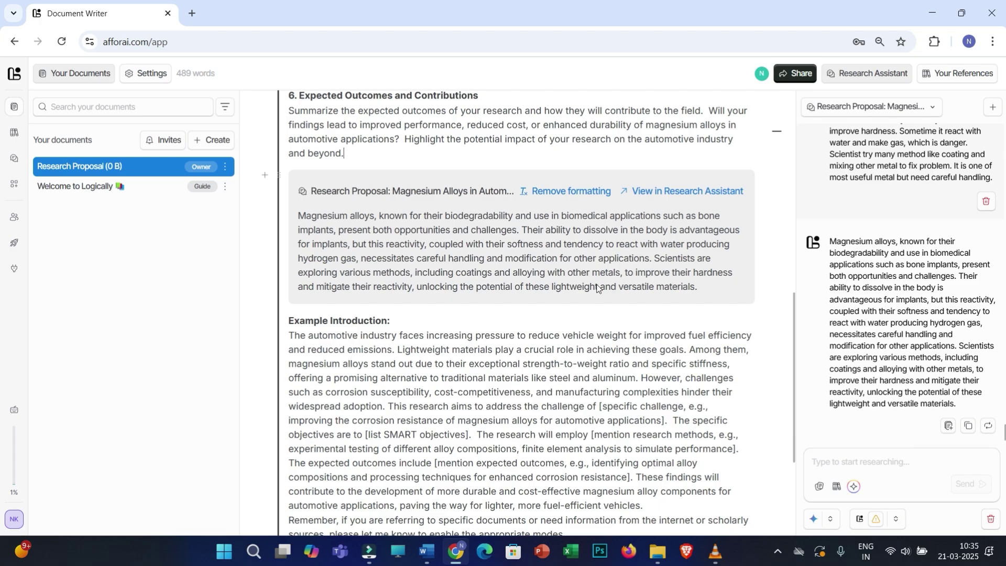
pyautogui.click(566, 192)
pyautogui.scroll(2, 525, 329)
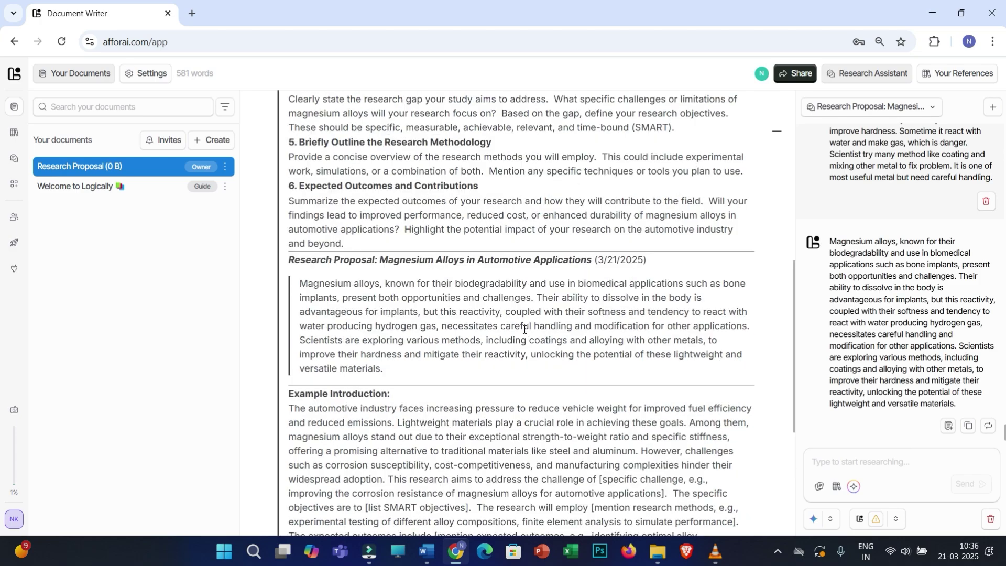
pyautogui.moveTo(345, 248); pyautogui.dragTo(283, 187)
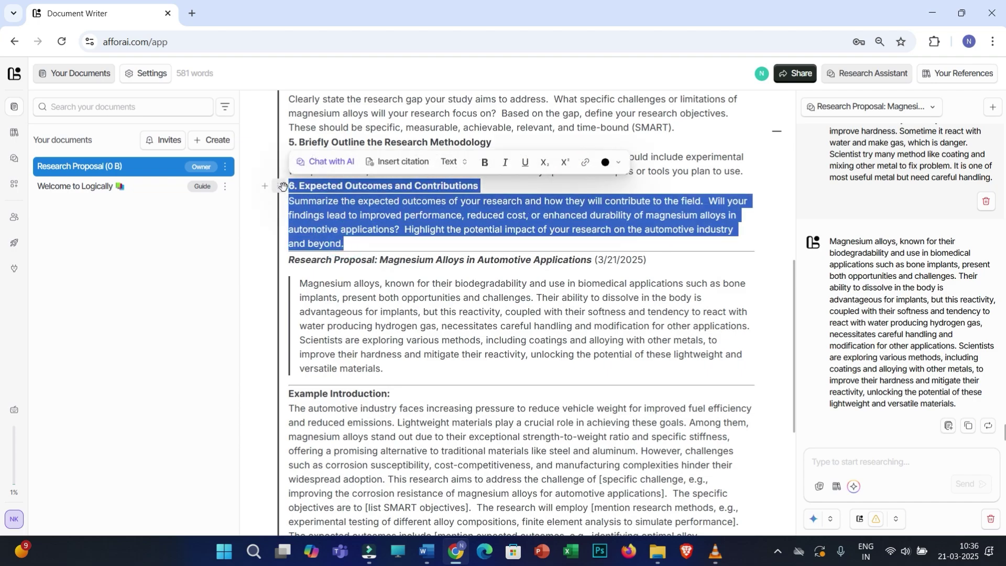
# - Begin a new sentence with 'The' after 'and beyond.'
pyautogui.click(350, 245)
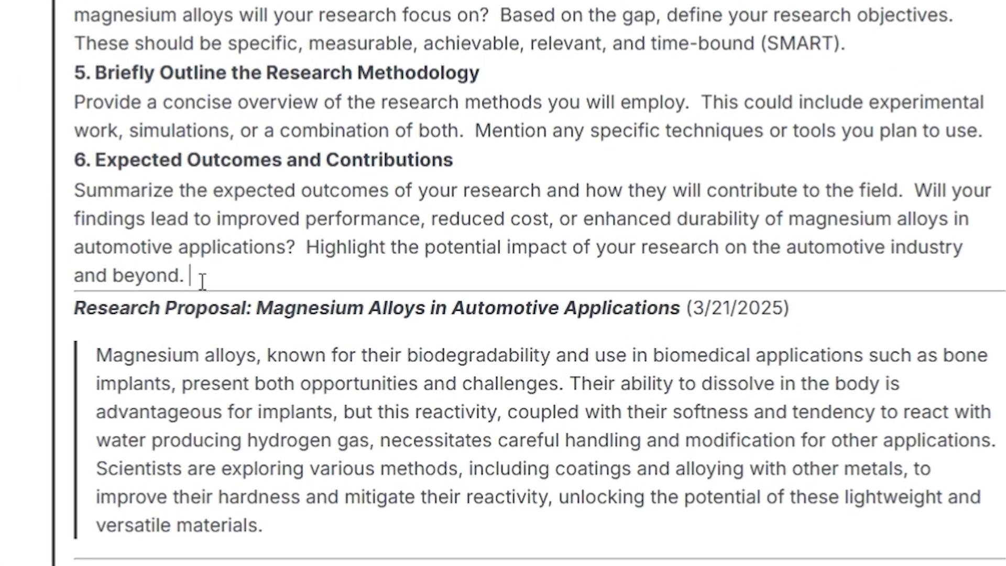
pyautogui.write('The ......')
pyautogui.moveTo(201, 276); pyautogui.dragTo(192, 276)
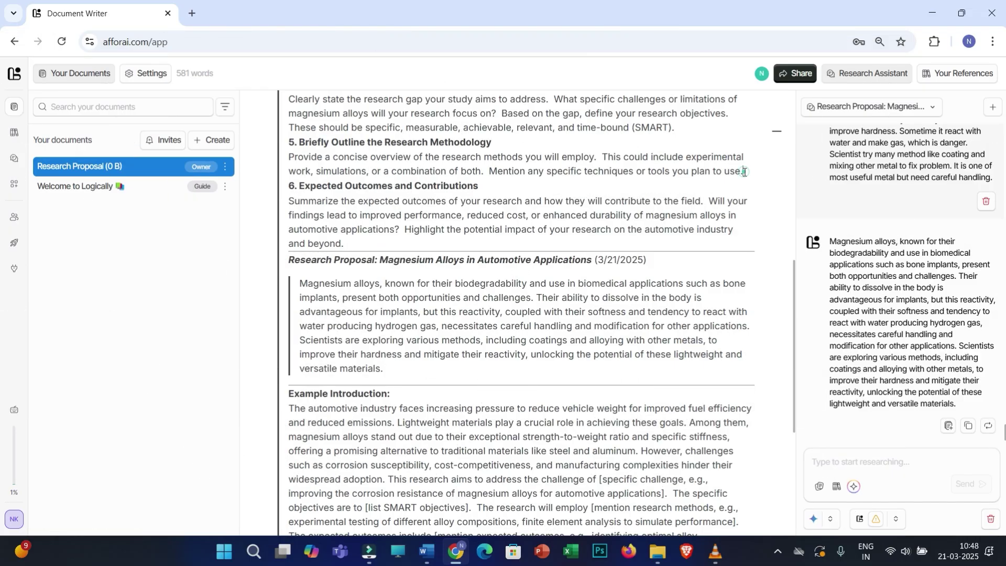
# - Add an empty line after 'plan to use.' and browse the insert block list
pyautogui.click(744, 172)
pyautogui.press('Return')
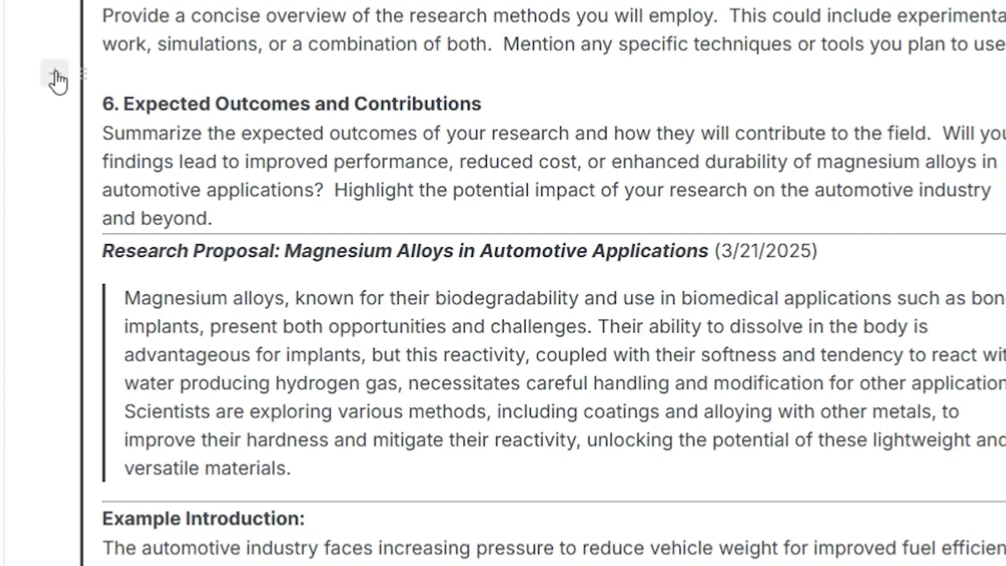
pyautogui.click(55, 76)
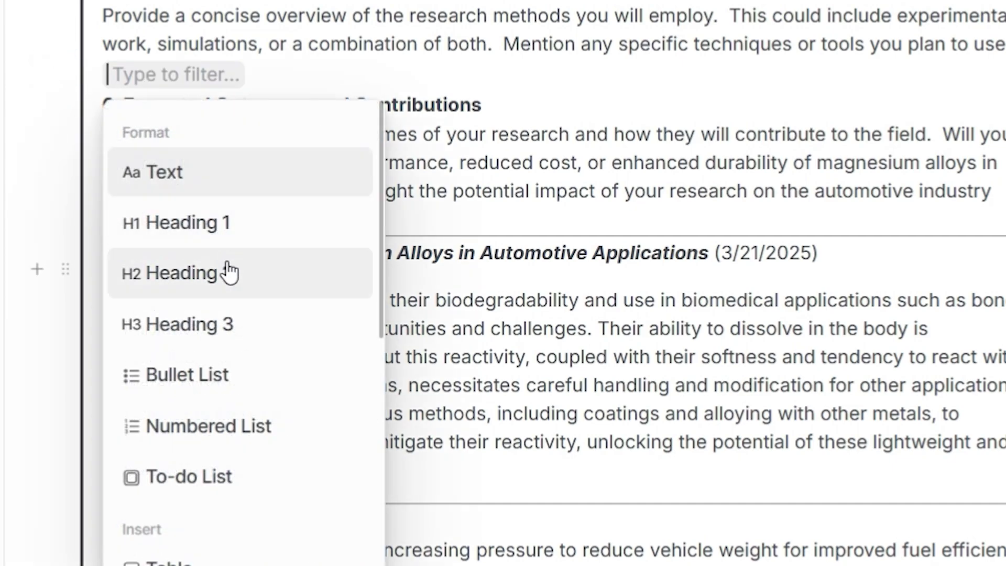
pyautogui.scroll(-5, 236, 303)
pyautogui.scroll(-3, 241, 312)
pyautogui.scroll(3, 249, 294)
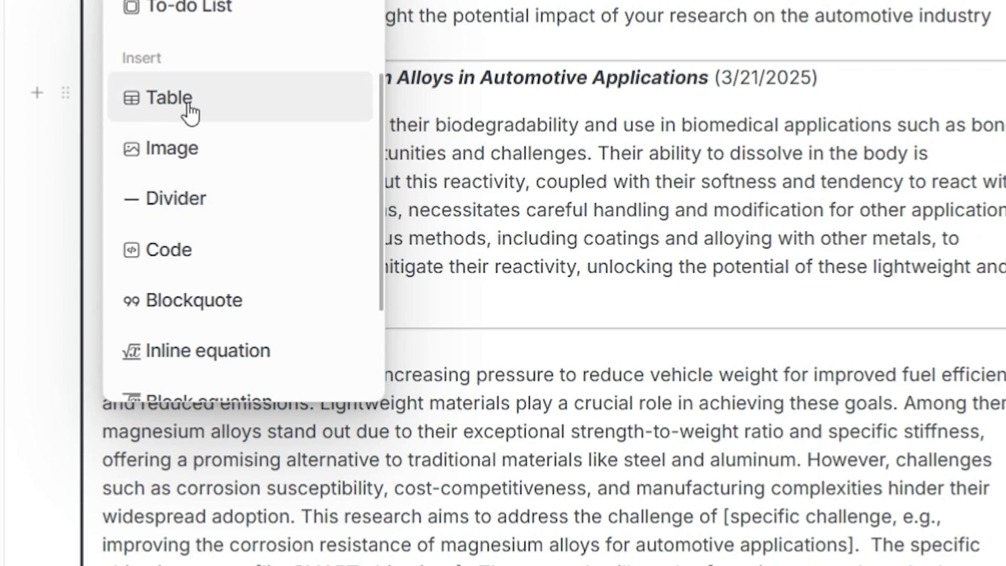
pyautogui.scroll(-3, 208, 230)
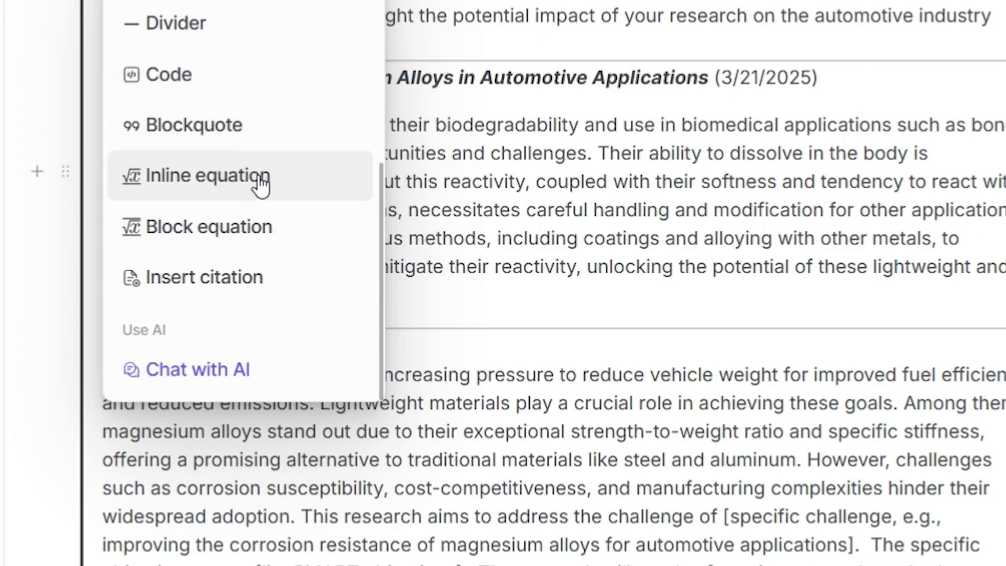
pyautogui.scroll(5, 189, 173)
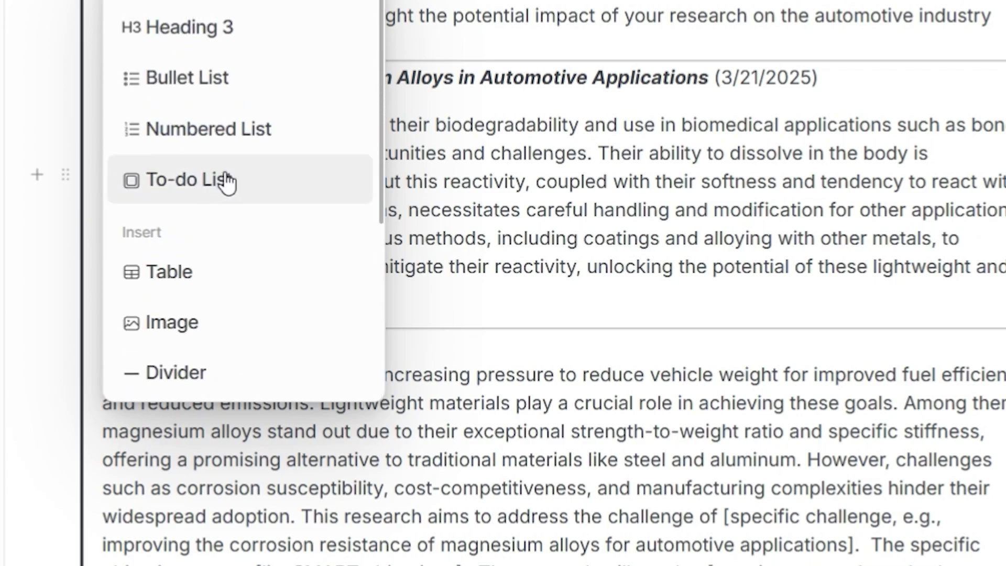
# - Insert the stress–strain graph screenshot as an image above Expected Outcomes and Contributions
pyautogui.click(178, 323)
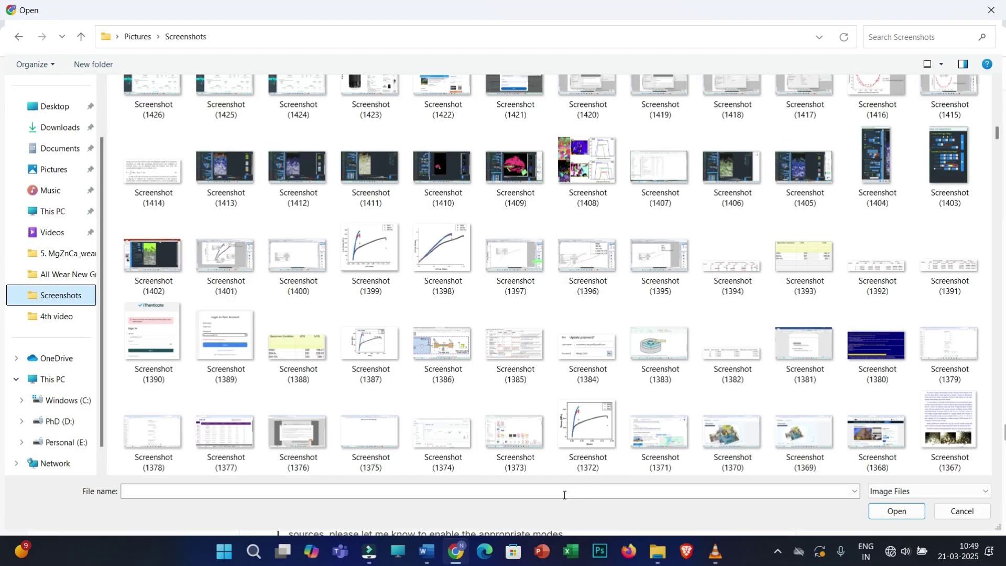
pyautogui.click(585, 424)
pyautogui.click(896, 511)
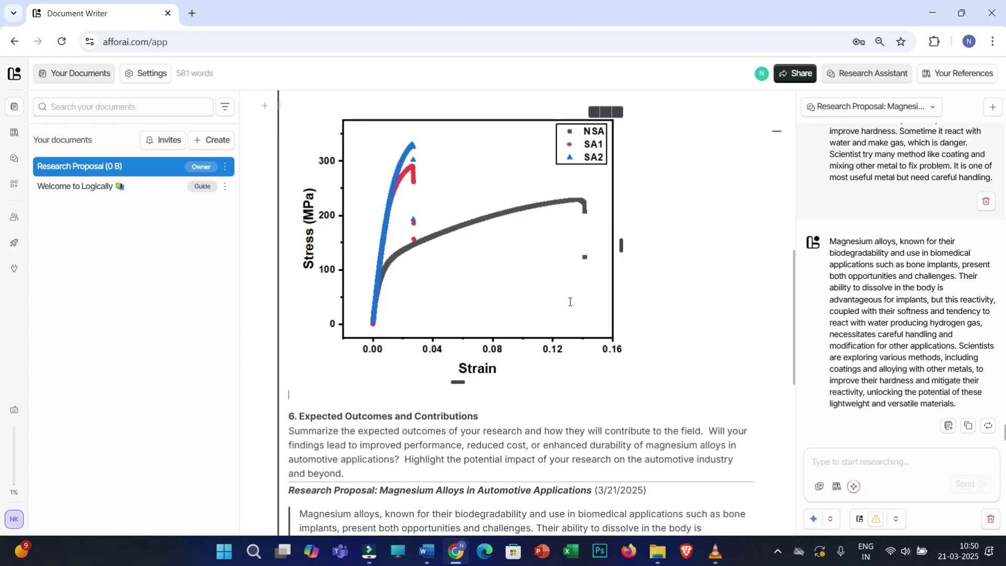
pyautogui.click(459, 416)
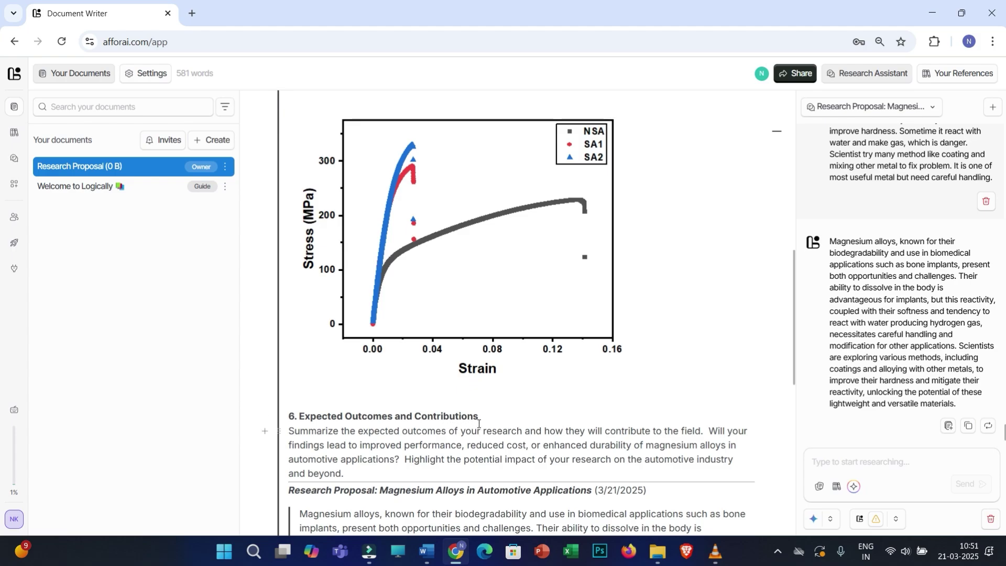
pyautogui.moveTo(487, 413); pyautogui.dragTo(417, 416)
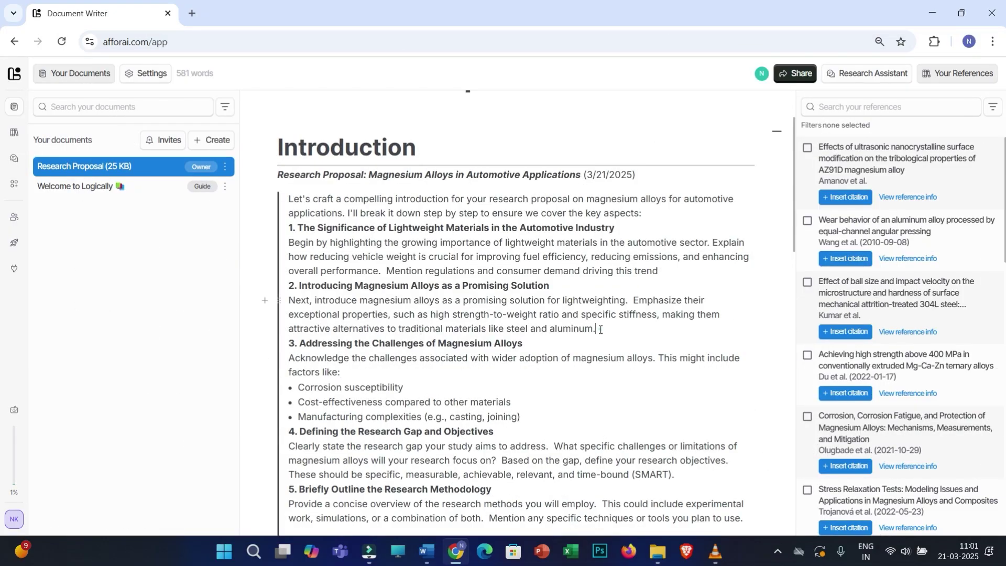
# - Insert a (Du et al., 2022) citation after 'steel and aluminum.' in the magnesium alloys paragraph
pyautogui.moveTo(600, 329); pyautogui.dragTo(288, 302)
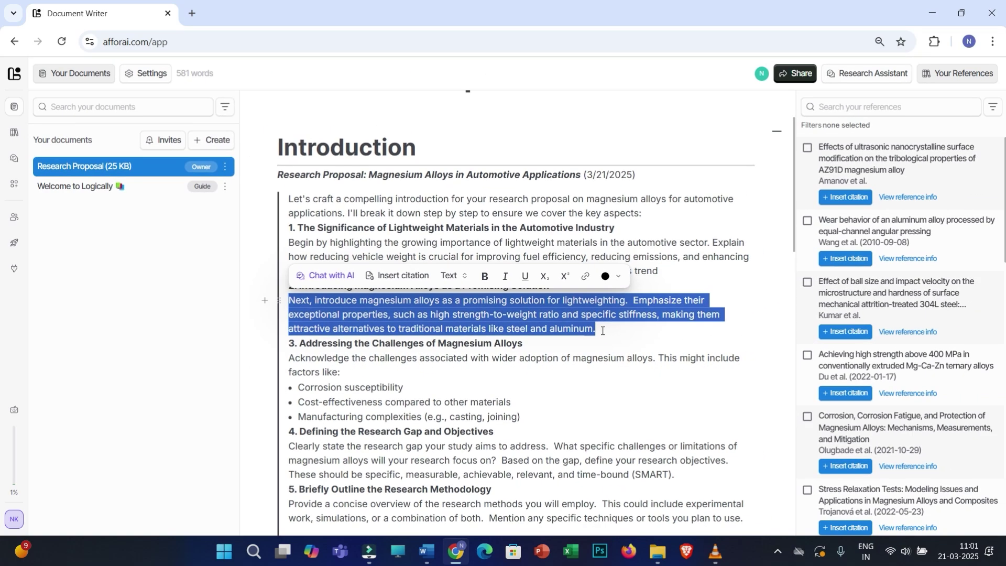
pyautogui.click(705, 301)
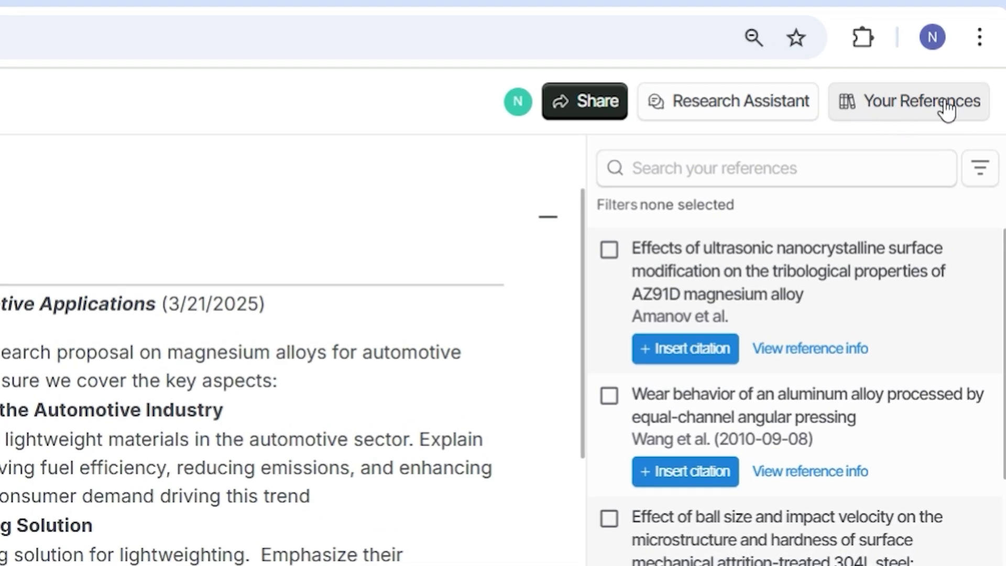
pyautogui.scroll(-10, 849, 393)
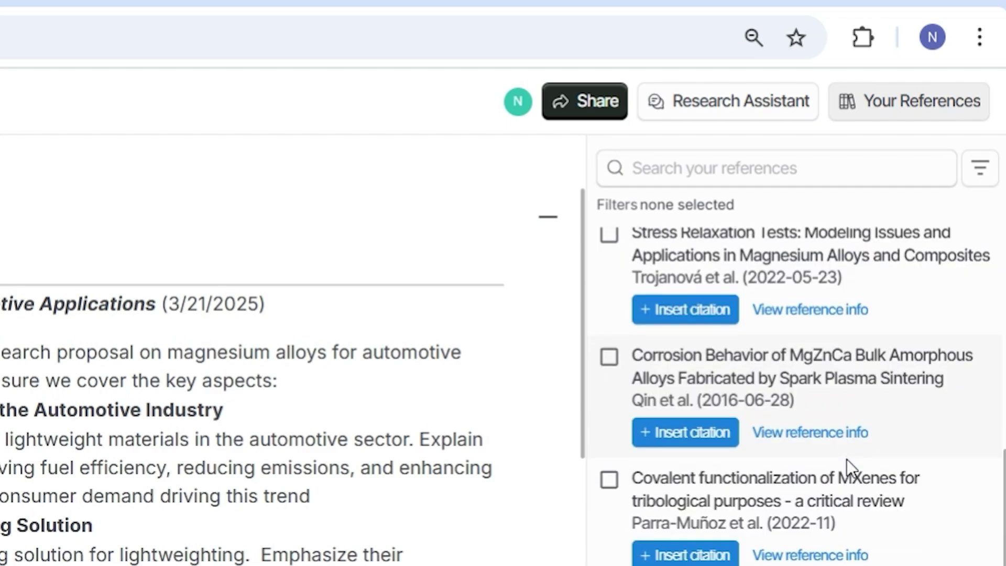
pyautogui.scroll(3, 840, 519)
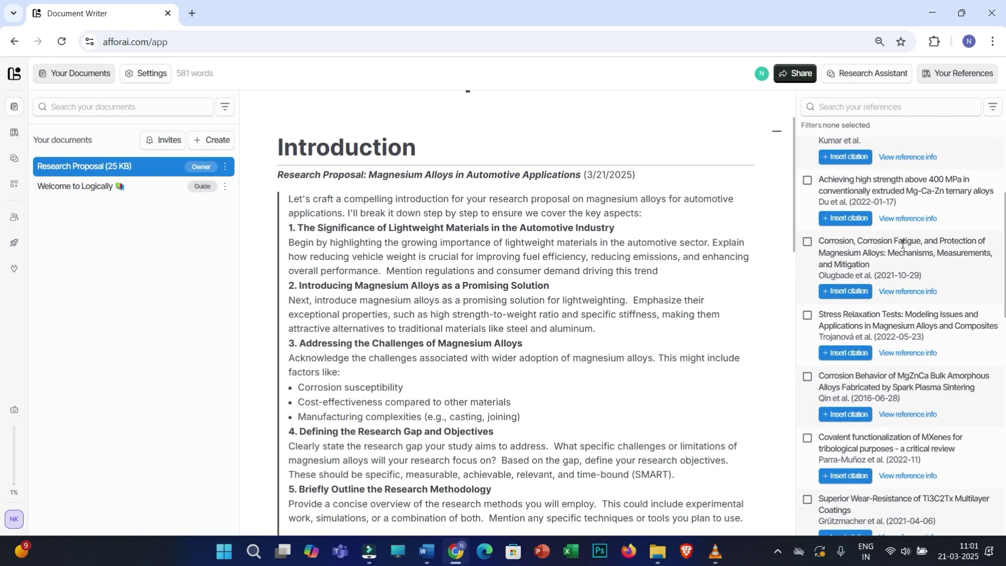
pyautogui.click(845, 219)
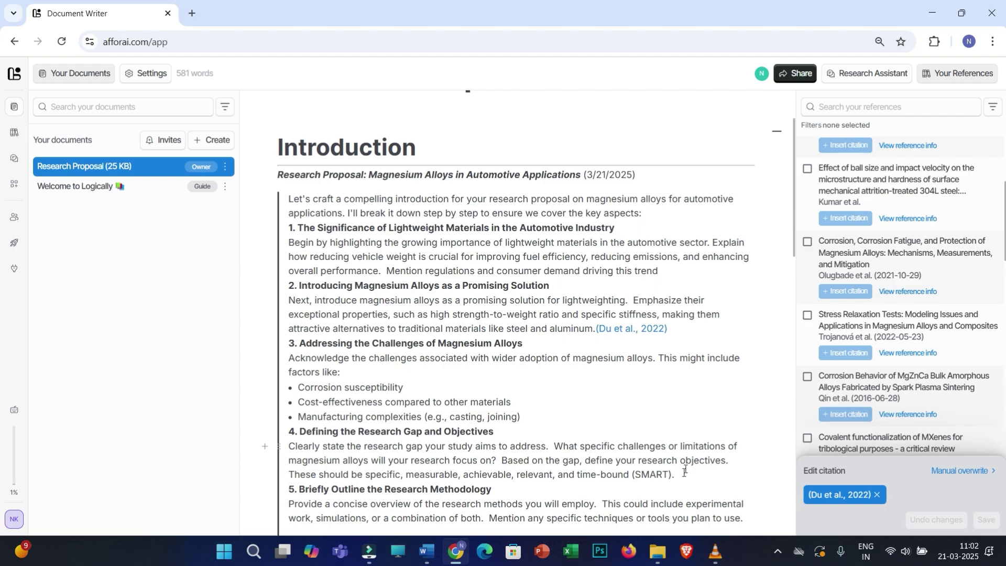
# - Add a (Besing, 2019) citation after 'trend' and check the bibliography lists Besing and Du
pyautogui.click(663, 272)
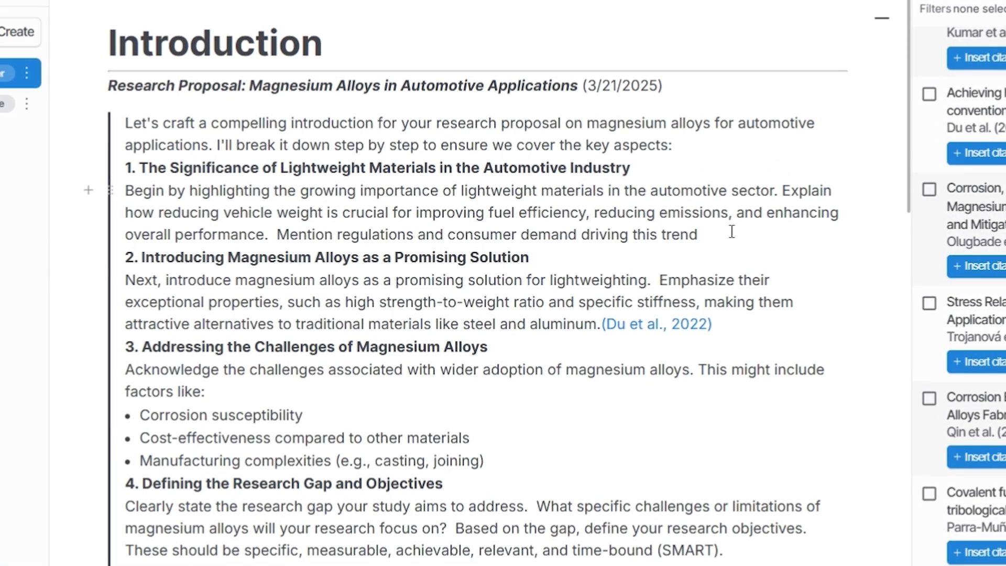
pyautogui.write('@')
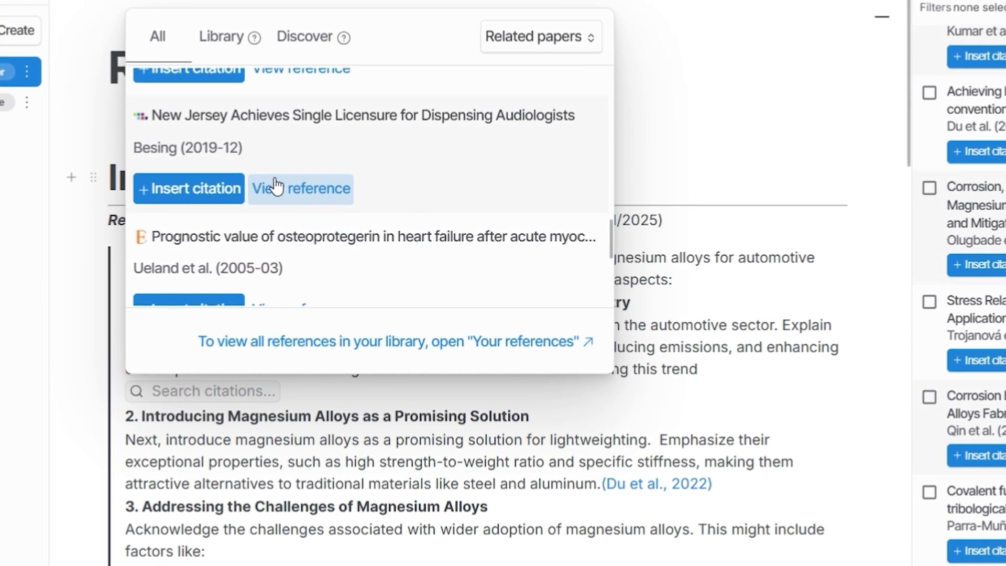
pyautogui.click(202, 189)
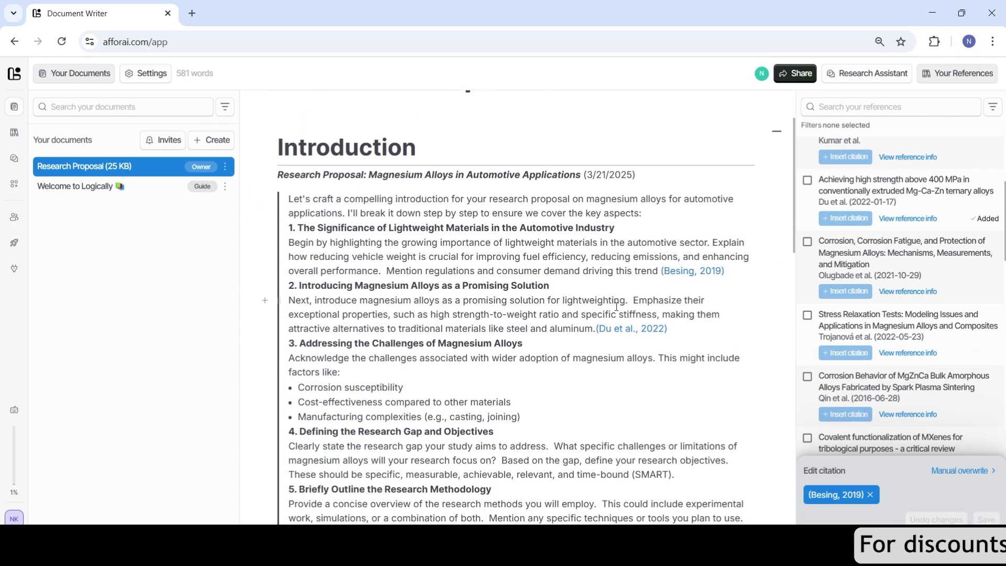
pyautogui.scroll(-15, 620, 370)
pyautogui.scroll(-5, 599, 319)
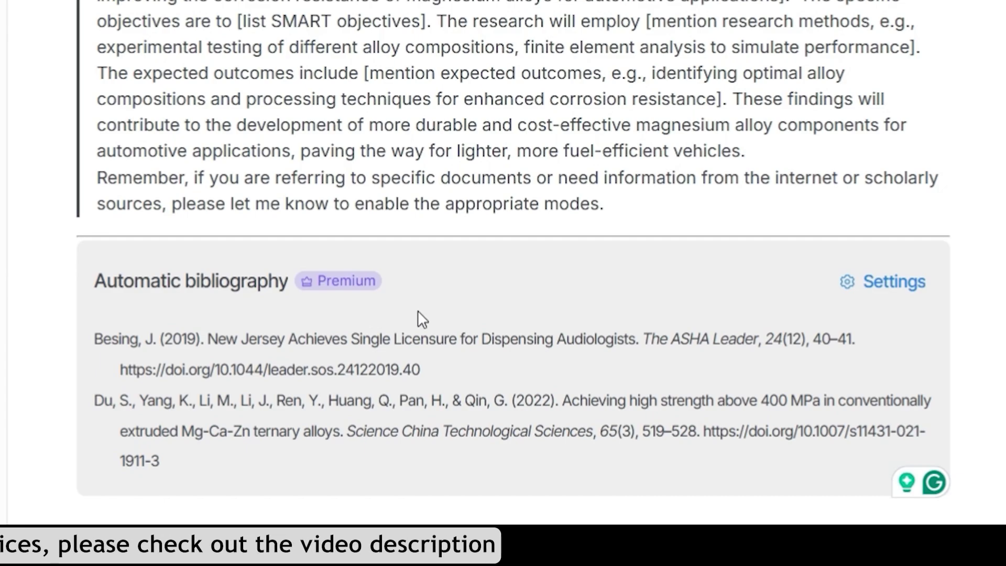
# - Set the document's citation style to 2D Materials, renumbering citations as [1] and [2]
pyautogui.click(896, 279)
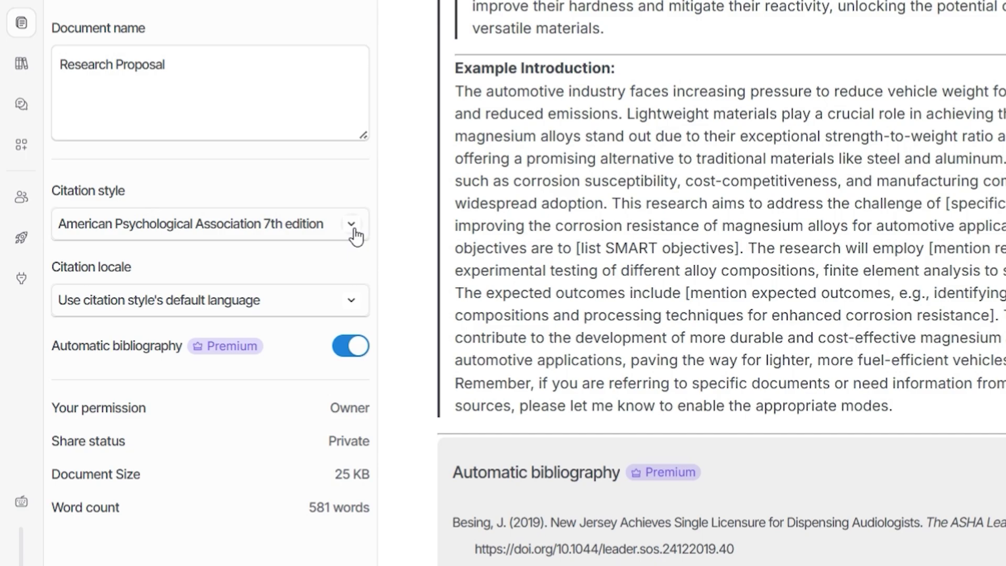
pyautogui.click(223, 237)
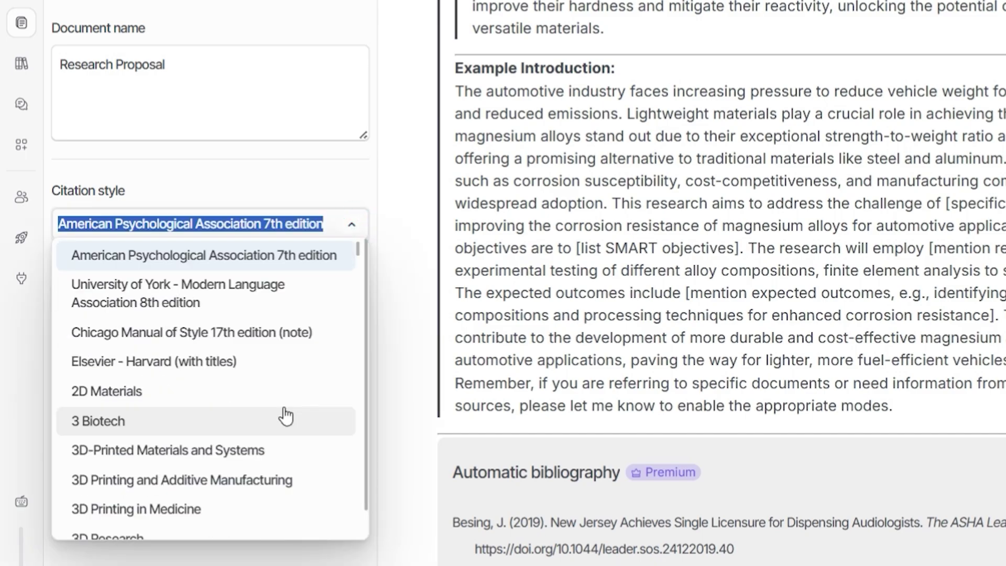
pyautogui.scroll(-3, 240, 420)
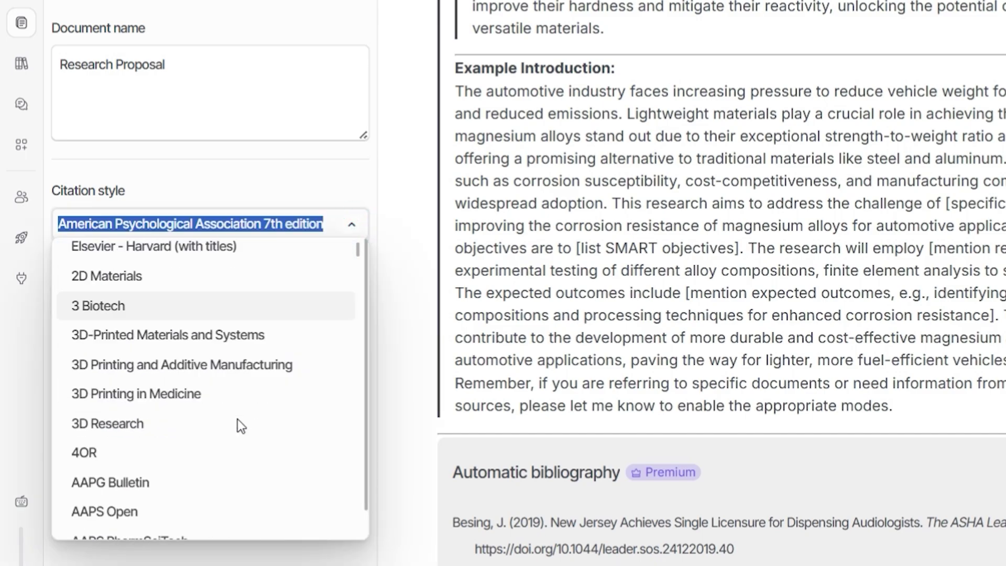
pyautogui.scroll(3, 173, 417)
pyautogui.click(144, 394)
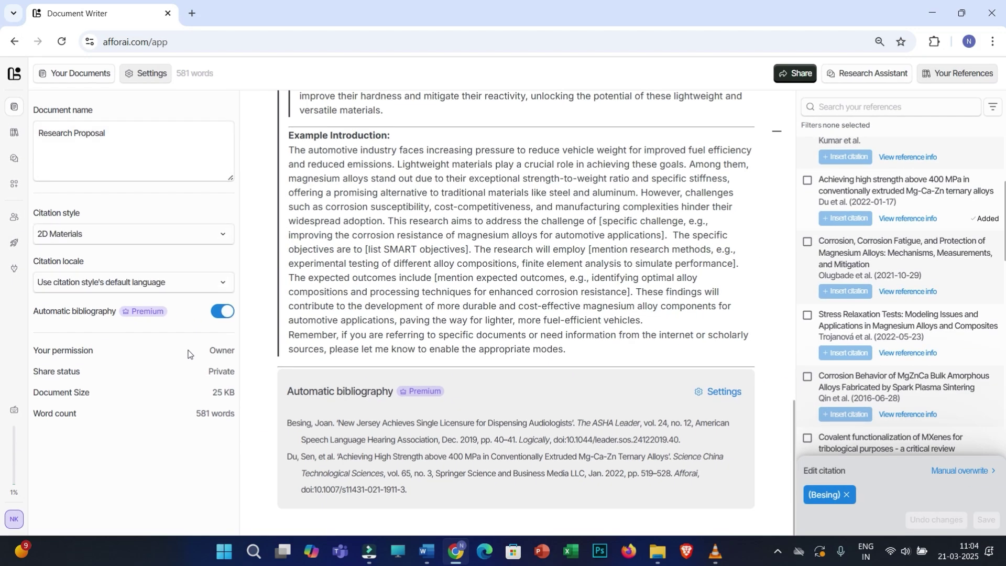
pyautogui.scroll(-3, 878, 409)
pyautogui.scroll(-1, 556, 351)
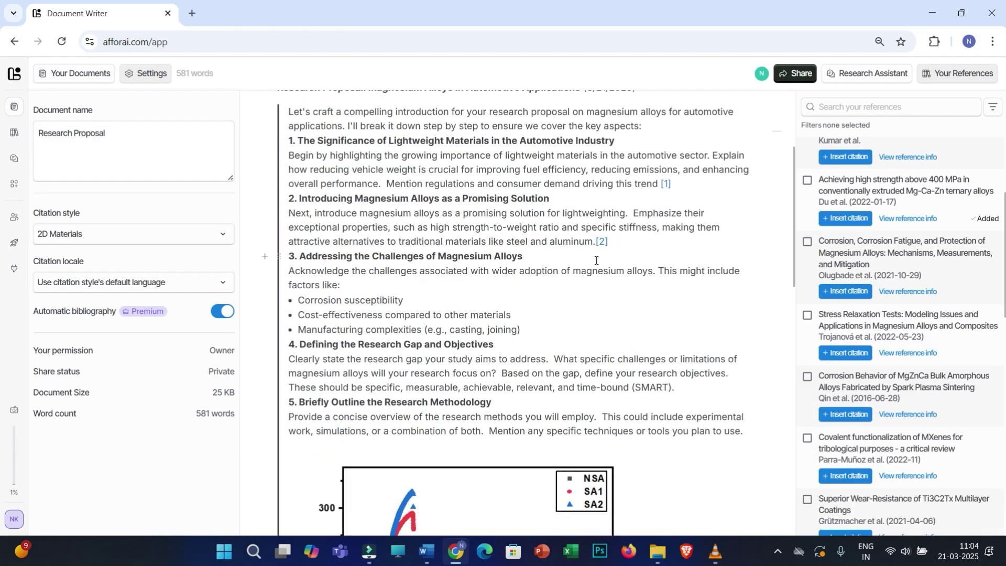
pyautogui.scroll(-10, 601, 260)
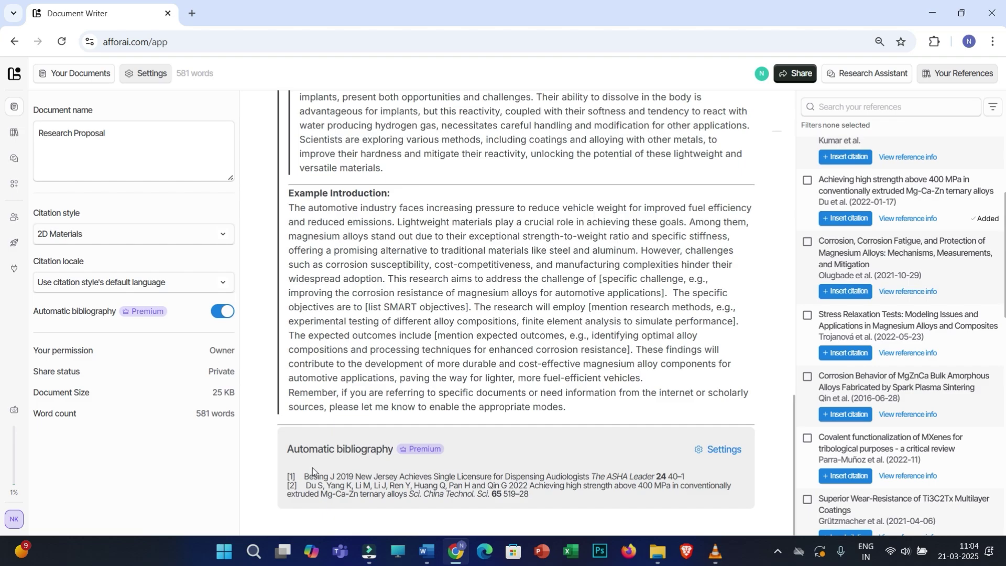
pyautogui.scroll(15, 526, 197)
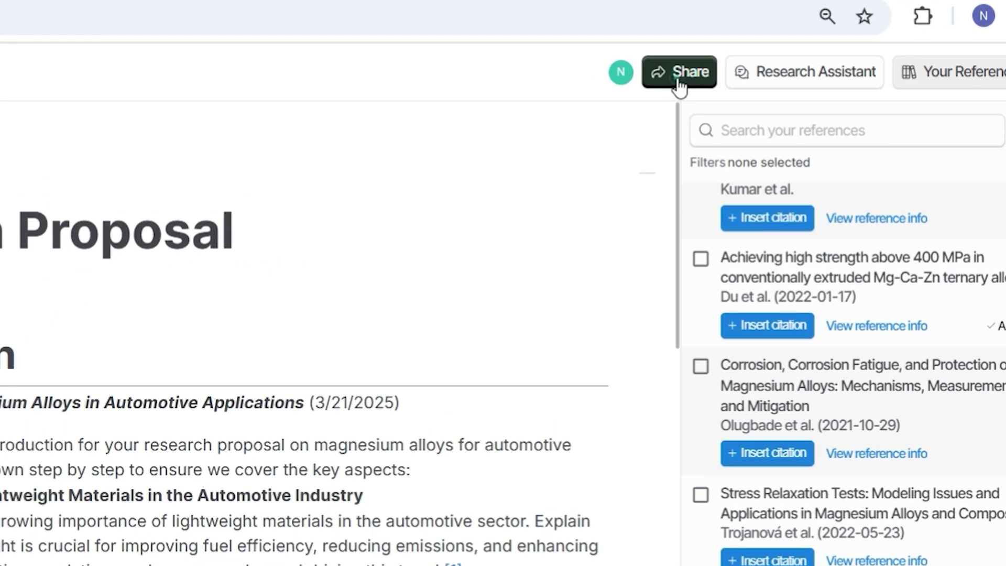
# - Open the Share panel showing the PDF, DOCX and MDOWN export options
pyautogui.click(794, 76)
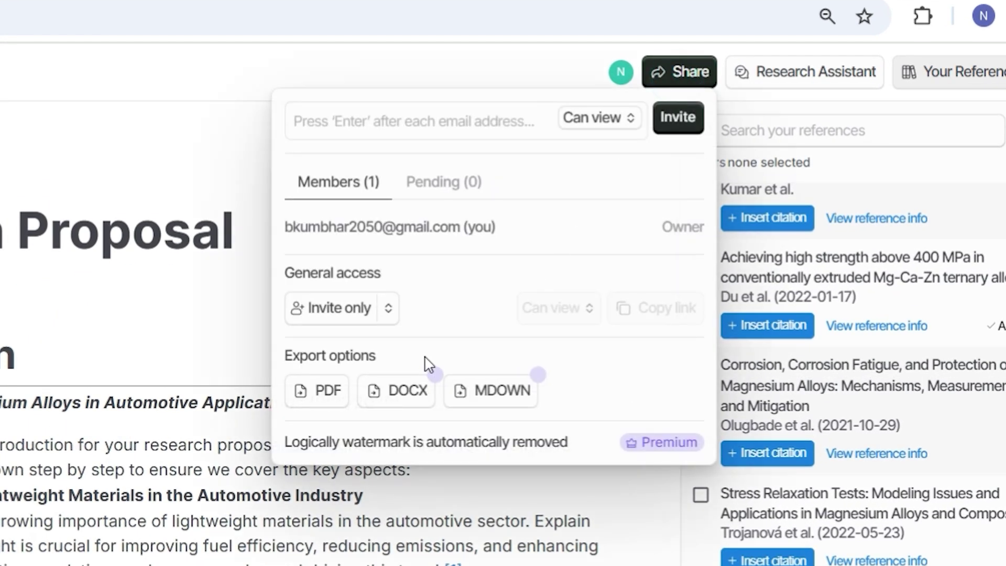
pyautogui.moveTo(378, 355); pyautogui.dragTo(286, 363)
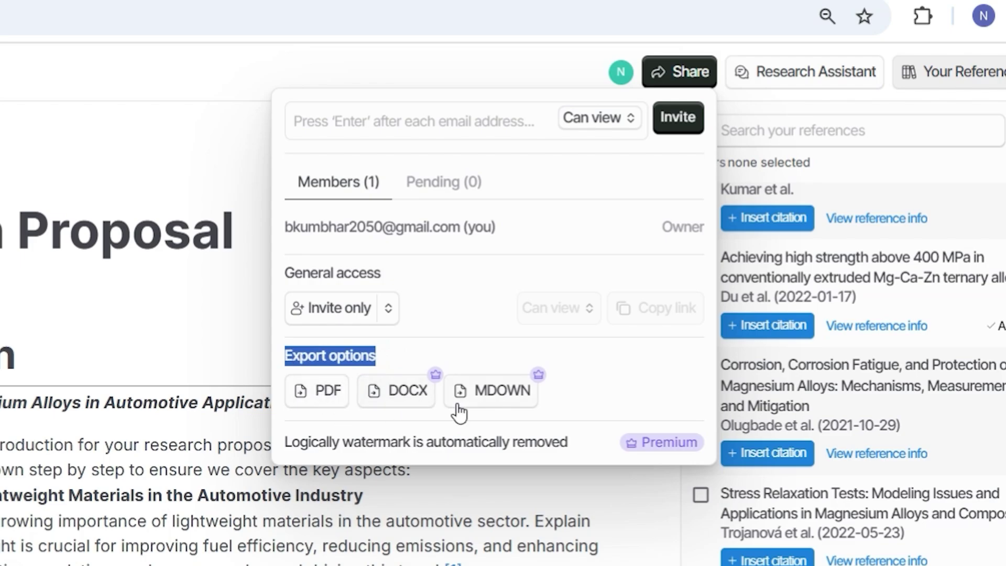